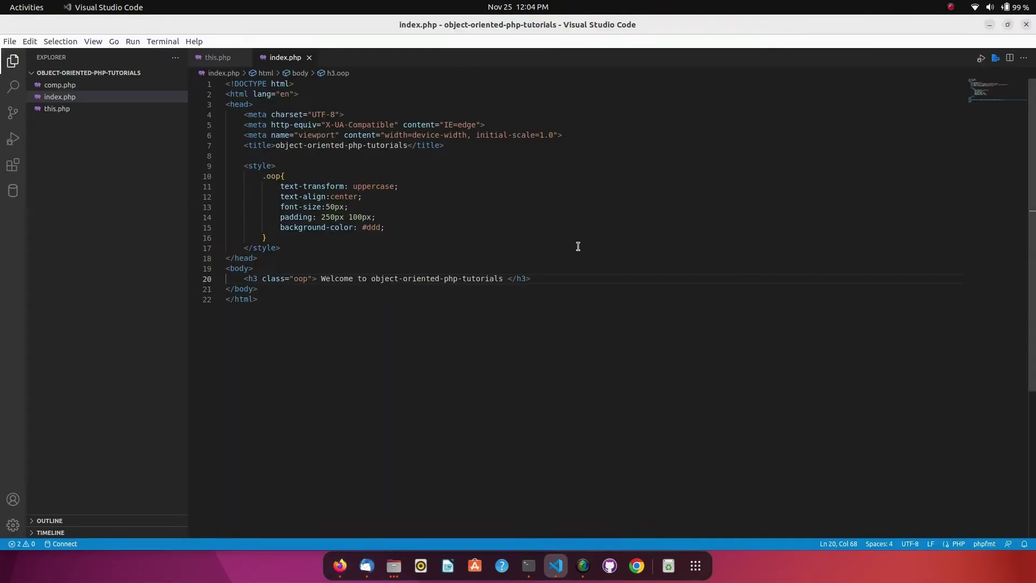
- Bring up this.php and look over the Faisal class properties and information method
{"action": "left_click", "coordinate": [217, 57]}
{"action": "left_click", "coordinate": [325, 195]}
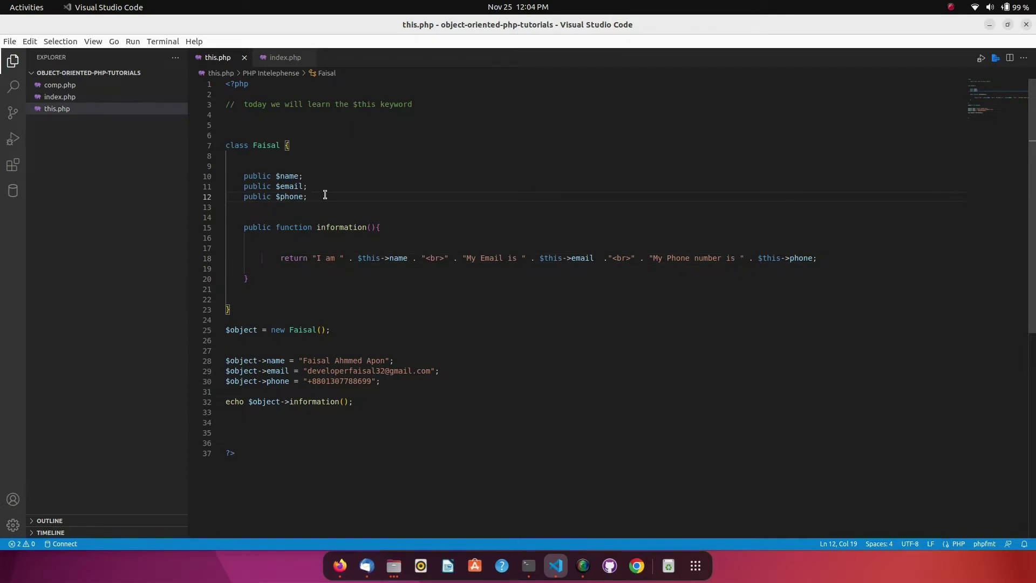
{"action": "left_click", "coordinate": [293, 162]}
{"action": "left_click", "coordinate": [292, 194]}
{"action": "left_click", "coordinate": [339, 208]}
{"action": "left_click", "coordinate": [267, 269]}
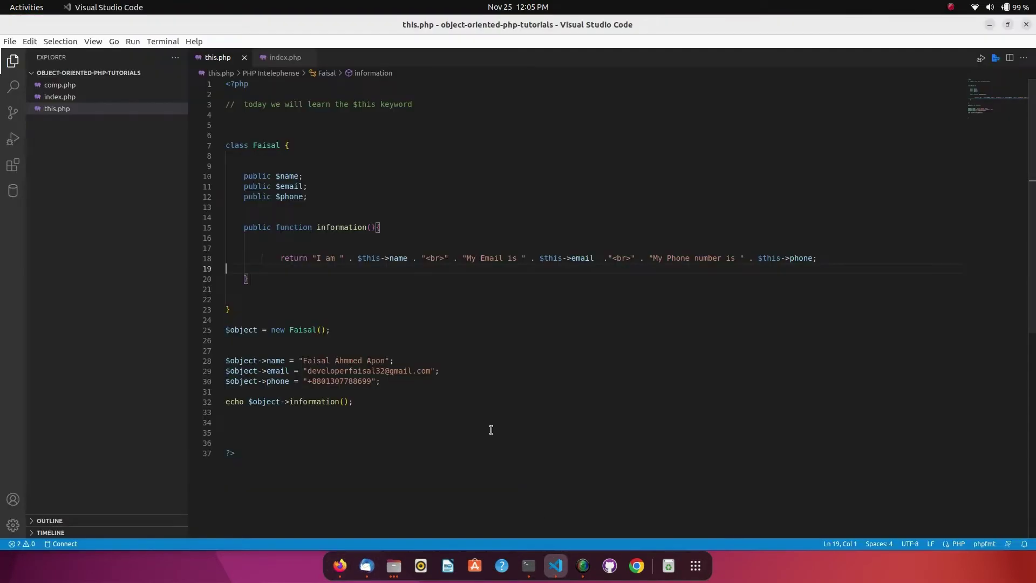
- Change the $phone property from public to private and save this.php
{"action": "double_click", "coordinate": [259, 197]}
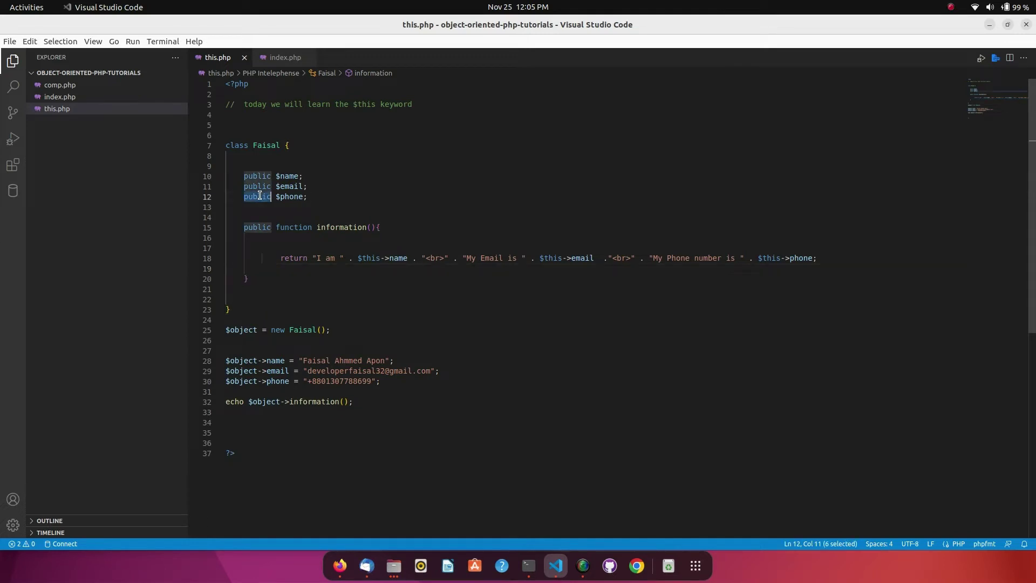
{"action": "key", "text": "BackSpace"}
{"action": "type", "text": "p"}
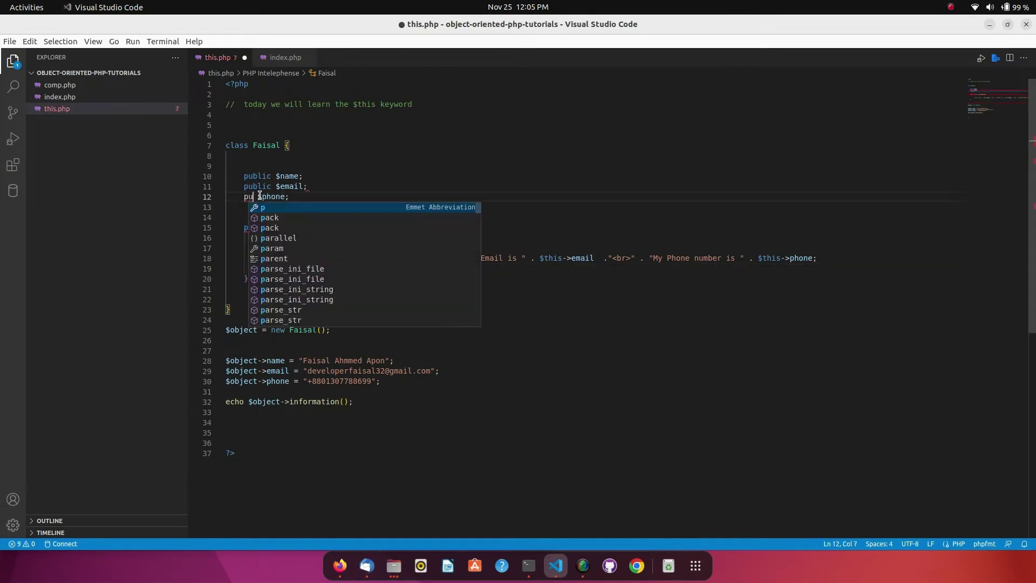
{"action": "type", "text": "riv"}
{"action": "key", "text": "Return"}
{"action": "left_click", "coordinate": [295, 249]}
{"action": "key", "text": "ctrl+s"}
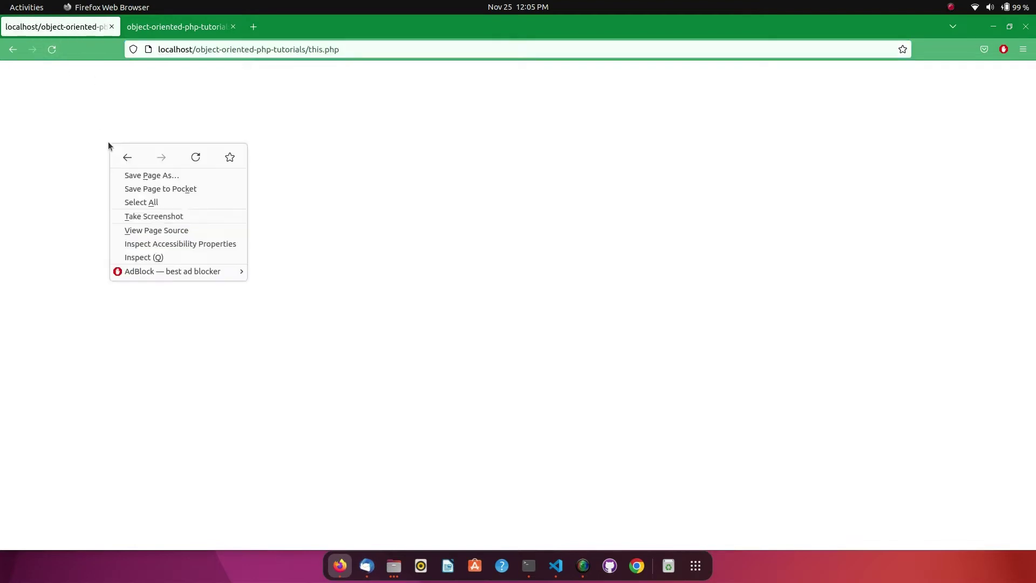
- Reload this.php under the Network inspector, see the 500 Internal Server Error, and return to the editor
{"action": "left_click", "coordinate": [162, 257]}
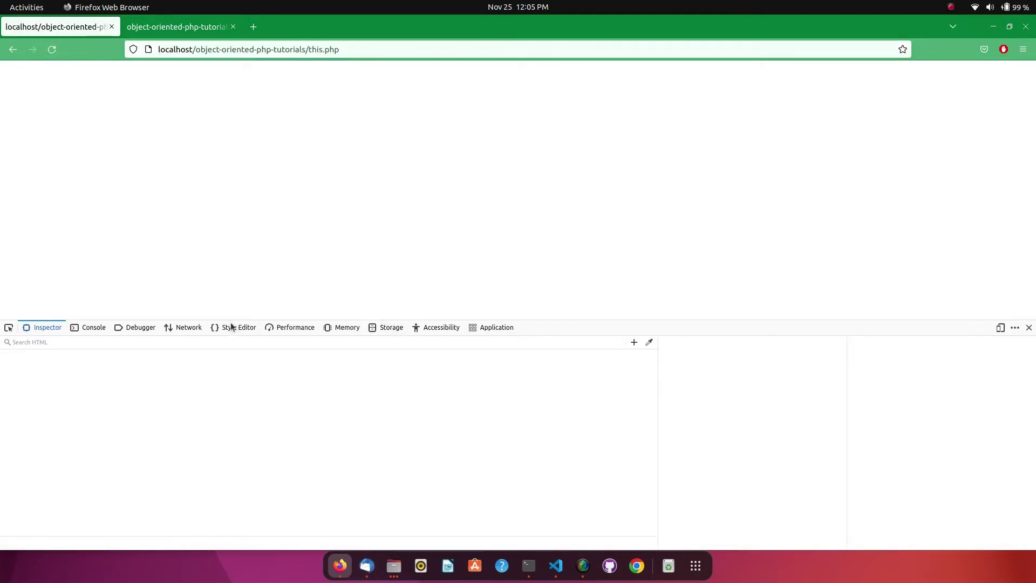
{"action": "left_click", "coordinate": [191, 330]}
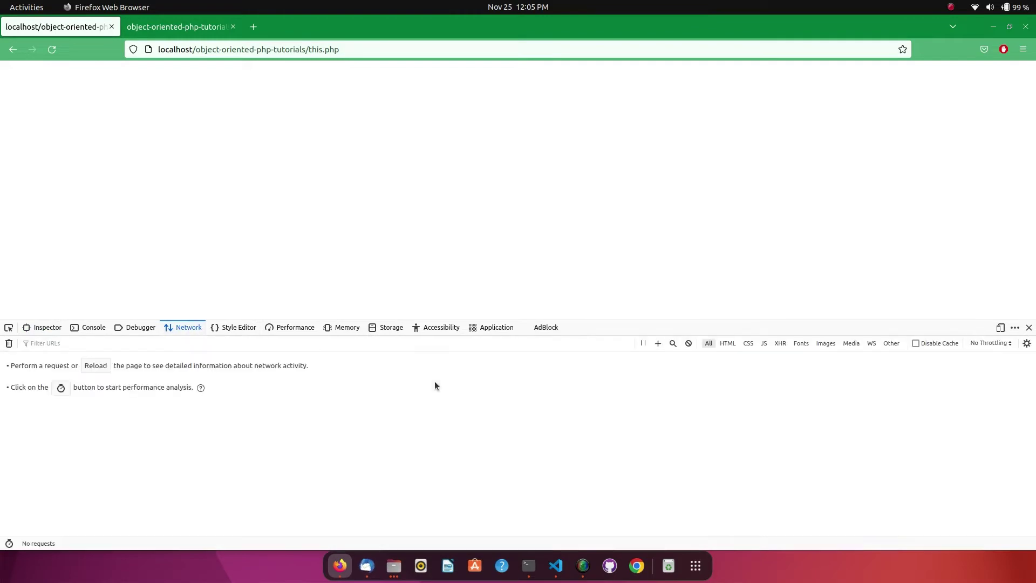
{"action": "left_click", "coordinate": [54, 55]}
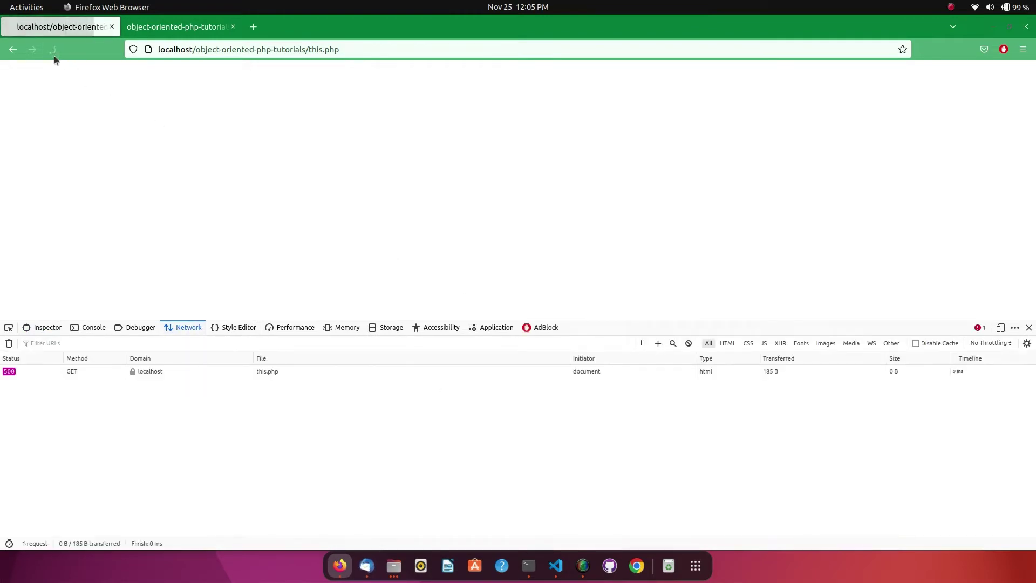
{"action": "left_click", "coordinate": [428, 375]}
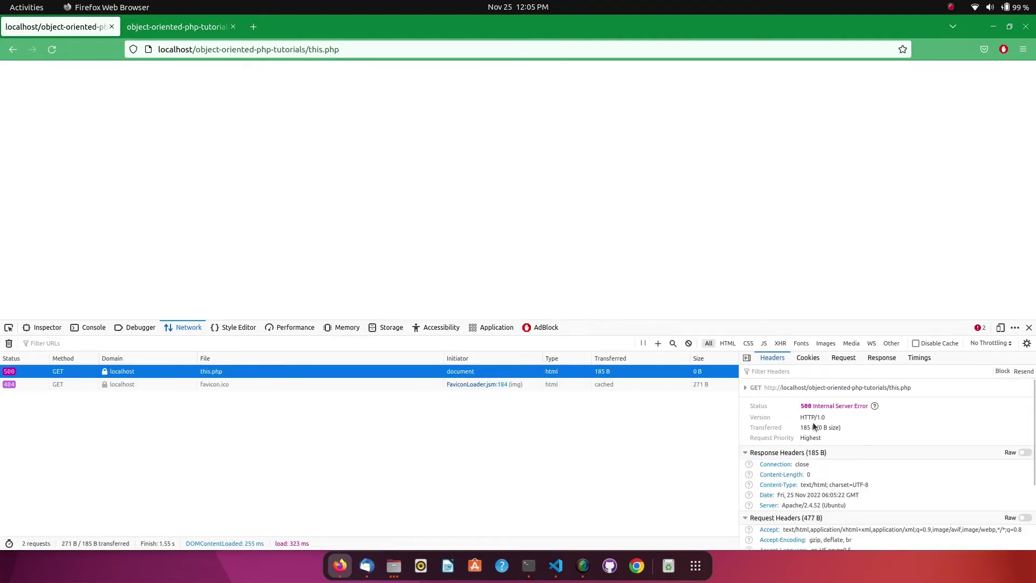
{"action": "left_click", "coordinate": [555, 565]}
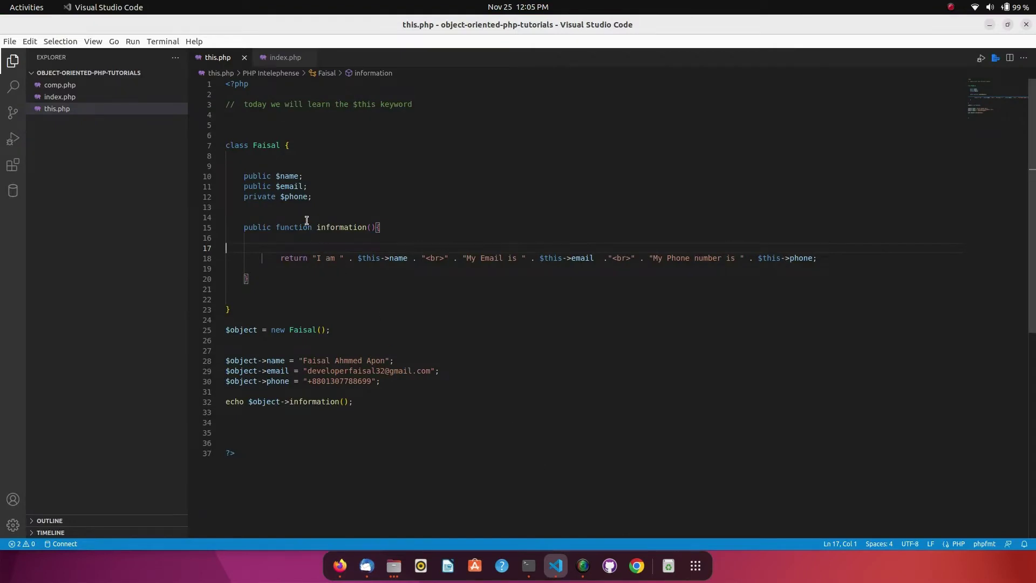
{"action": "double_click", "coordinate": [258, 197]}
{"action": "left_click", "coordinate": [324, 227]}
{"action": "left_click", "coordinate": [446, 232]}
{"action": "double_click", "coordinate": [775, 259]}
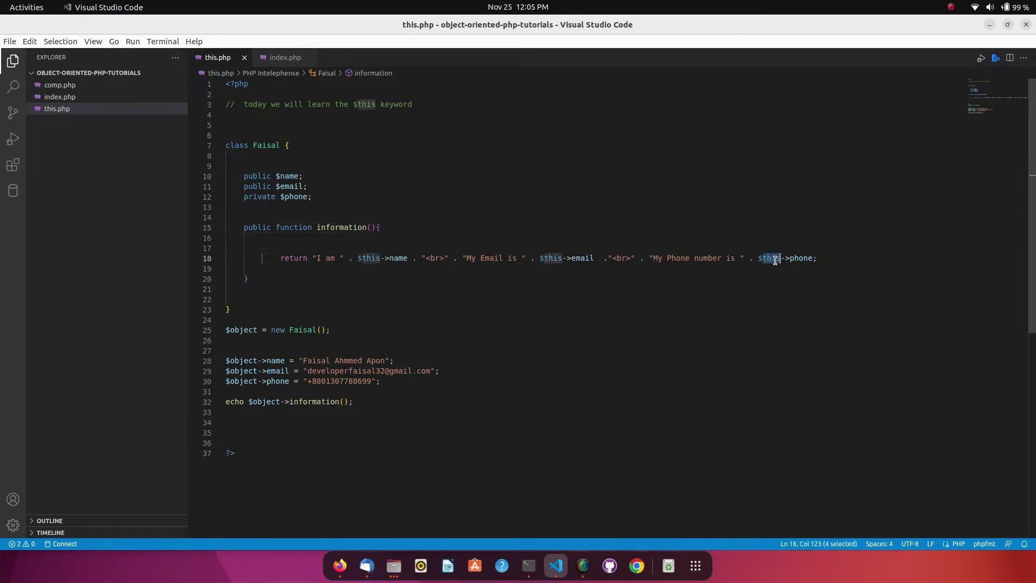
{"action": "left_click", "coordinate": [691, 277]}
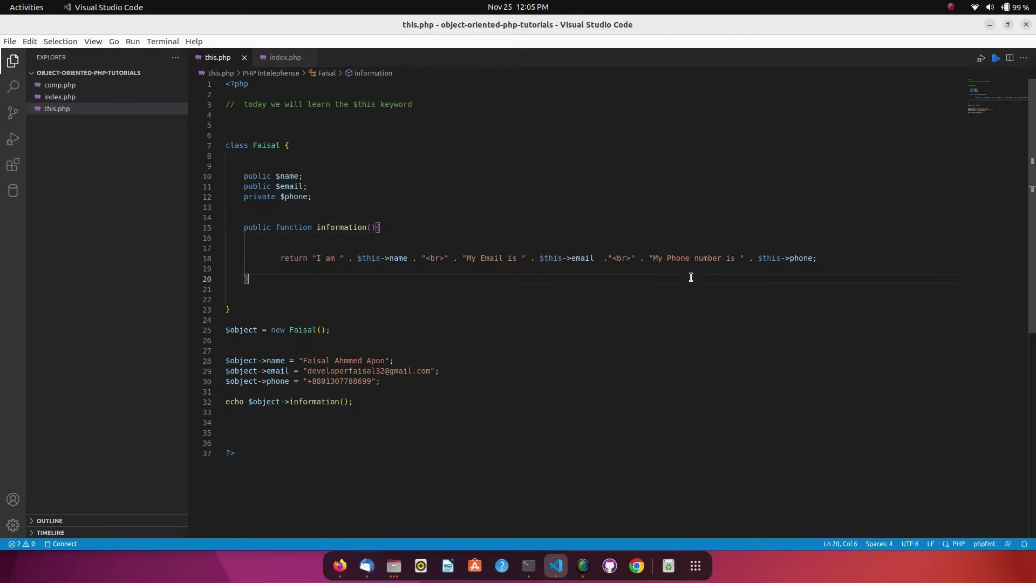
{"action": "left_click", "coordinate": [274, 201]}
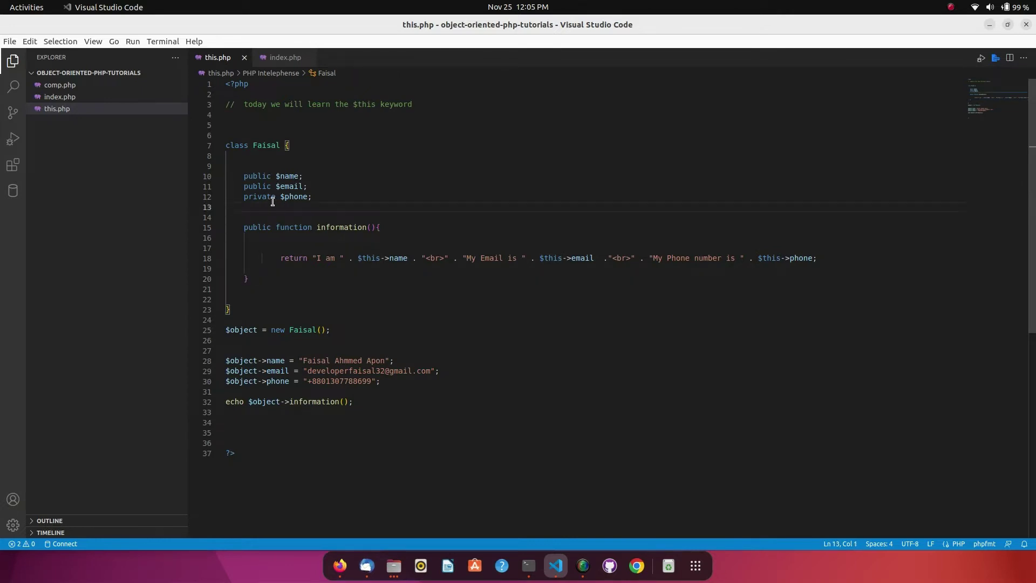
{"action": "double_click", "coordinate": [271, 197]}
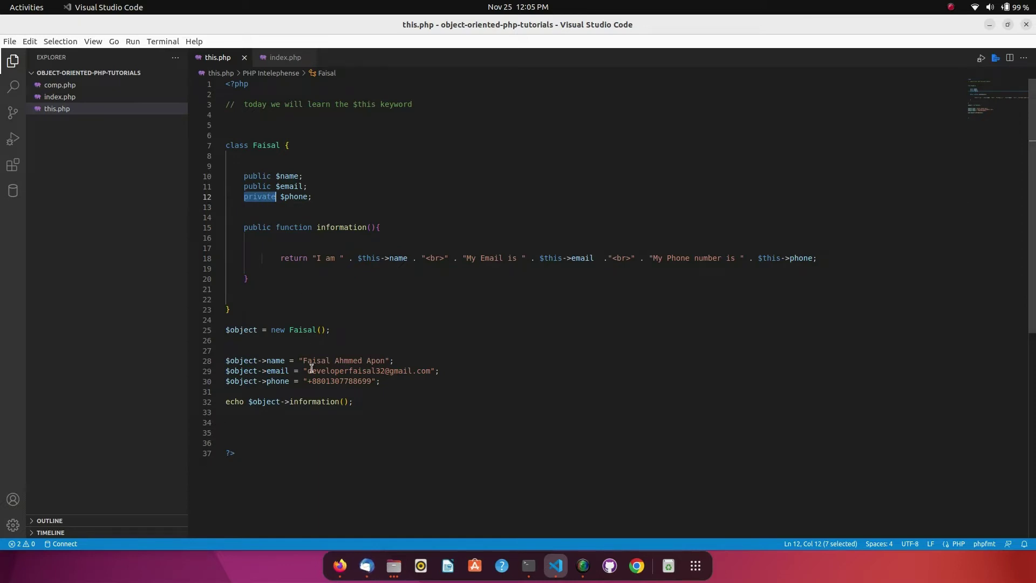
{"action": "double_click", "coordinate": [252, 184]}
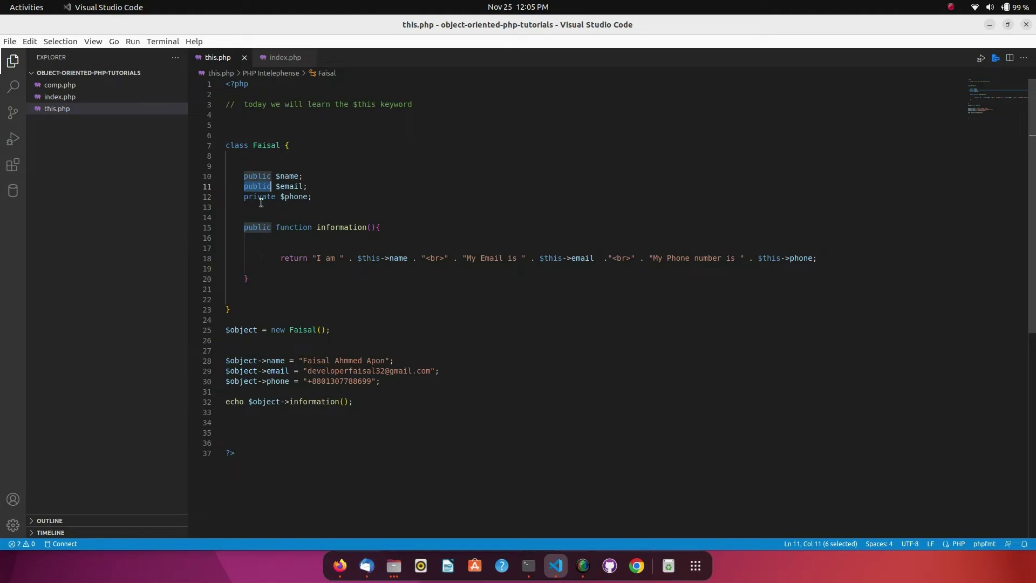
{"action": "left_click", "coordinate": [261, 188]}
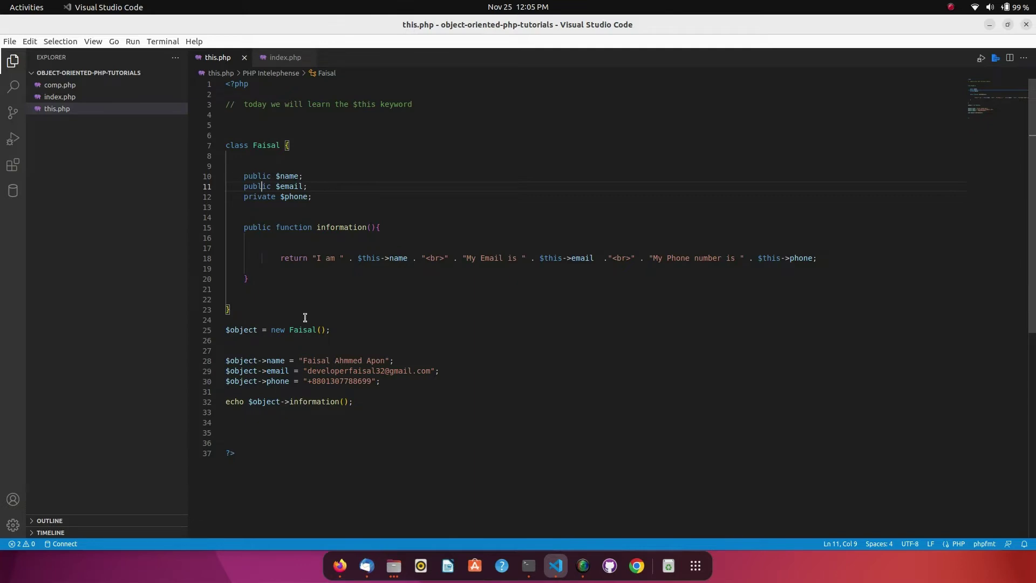
{"action": "left_click", "coordinate": [262, 197]}
{"action": "double_click", "coordinate": [261, 197]}
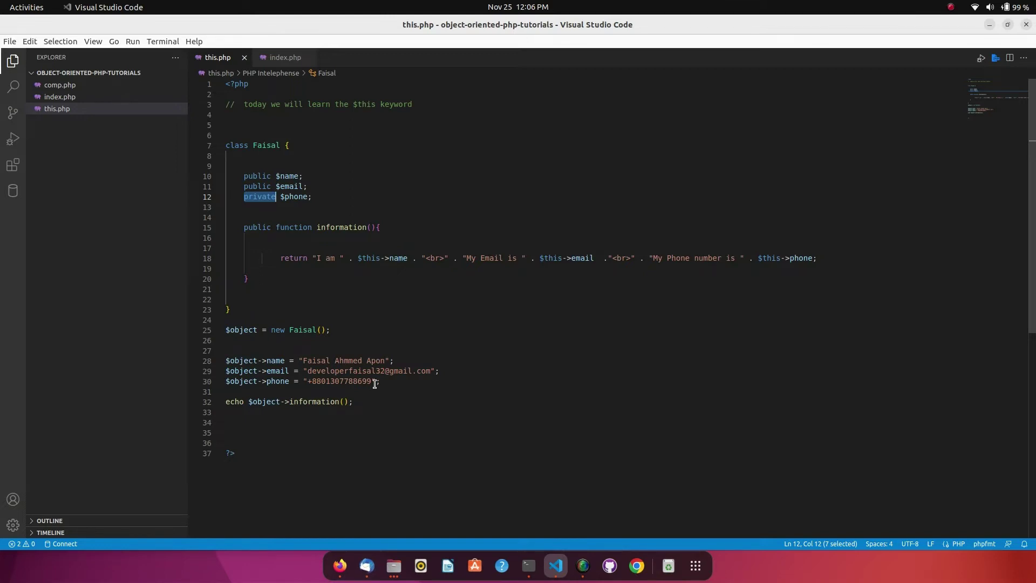
{"action": "left_click", "coordinate": [310, 304]}
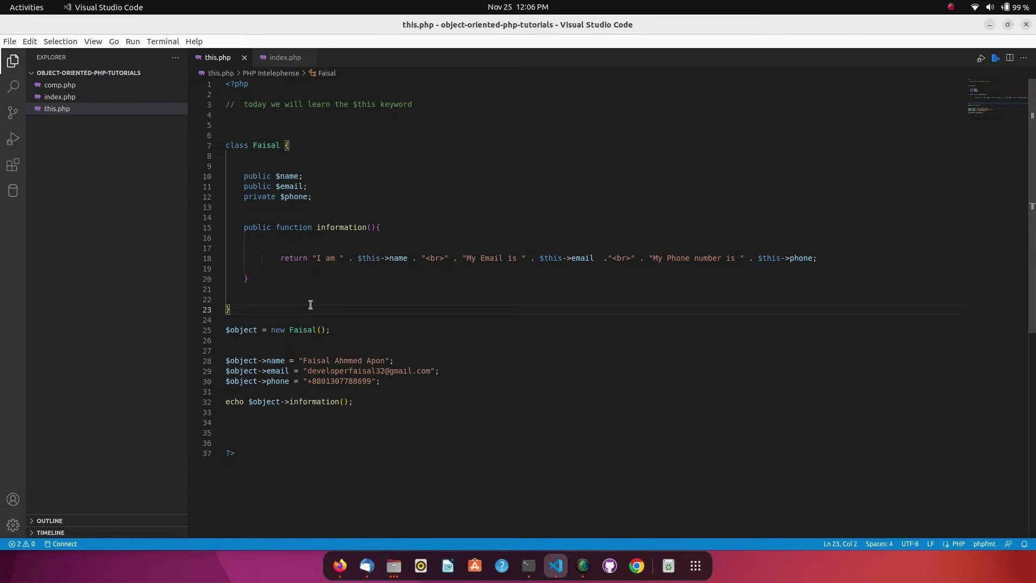
- Add a public function setInformation() with an empty body above the information method
{"action": "left_click", "coordinate": [330, 217]}
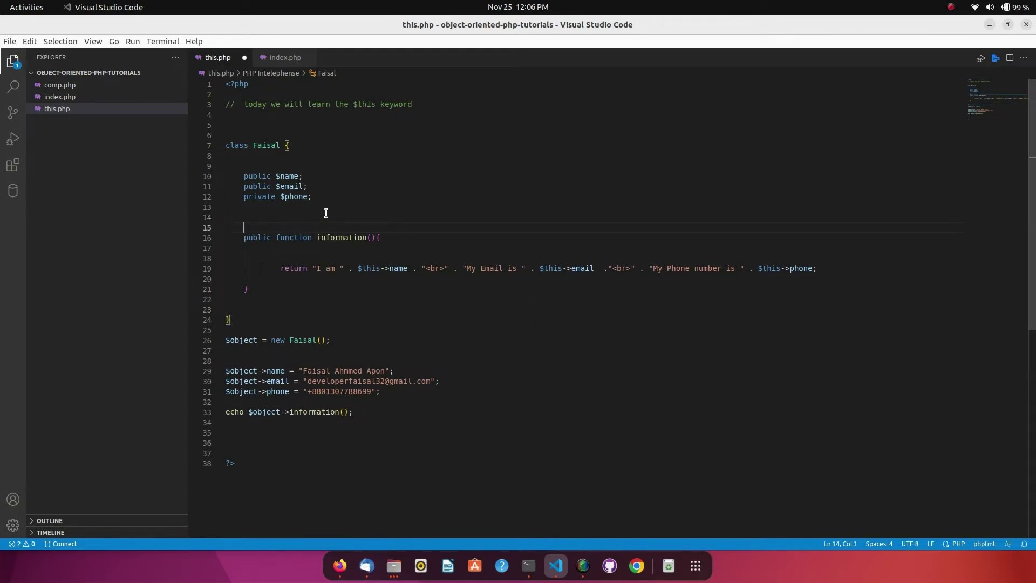
{"action": "key", "text": "Return"}
{"action": "key", "text": "Return"}
{"action": "key", "text": "Up"}
{"action": "key", "text": "Up"}
{"action": "key", "text": "Return"}
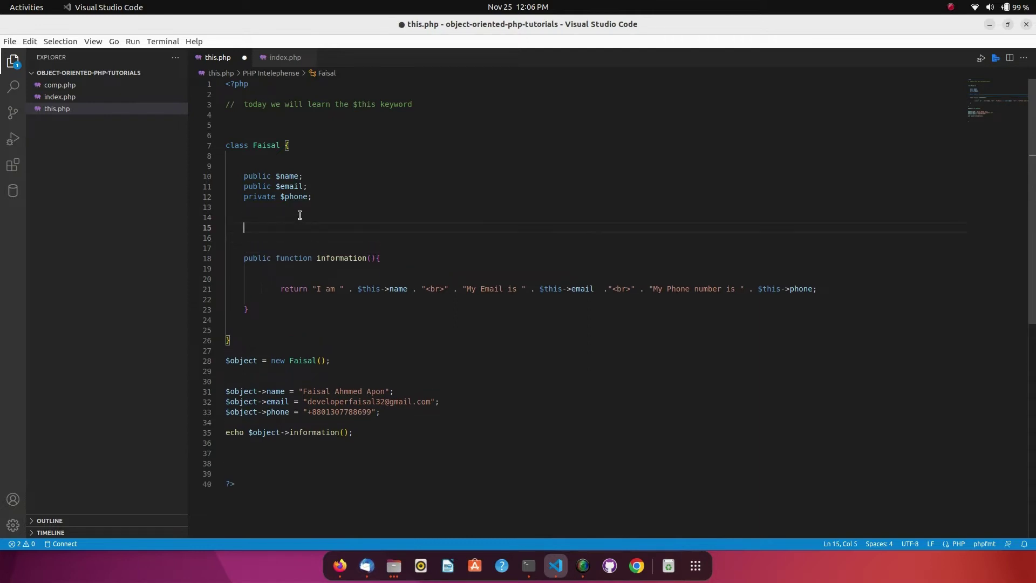
{"action": "type", "text": "p"}
{"action": "key", "text": "Tab"}
{"action": "key", "text": "ctrl+z"}
{"action": "type", "text": "ub"}
{"action": "type", "text": "u"}
{"action": "key", "text": "BackSpace"}
{"action": "type", "text": "li"}
{"action": "key", "text": "Return"}
{"action": "type", "text": "fun"}
{"action": "key", "text": "Return"}
{"action": "type", "text": "s"}
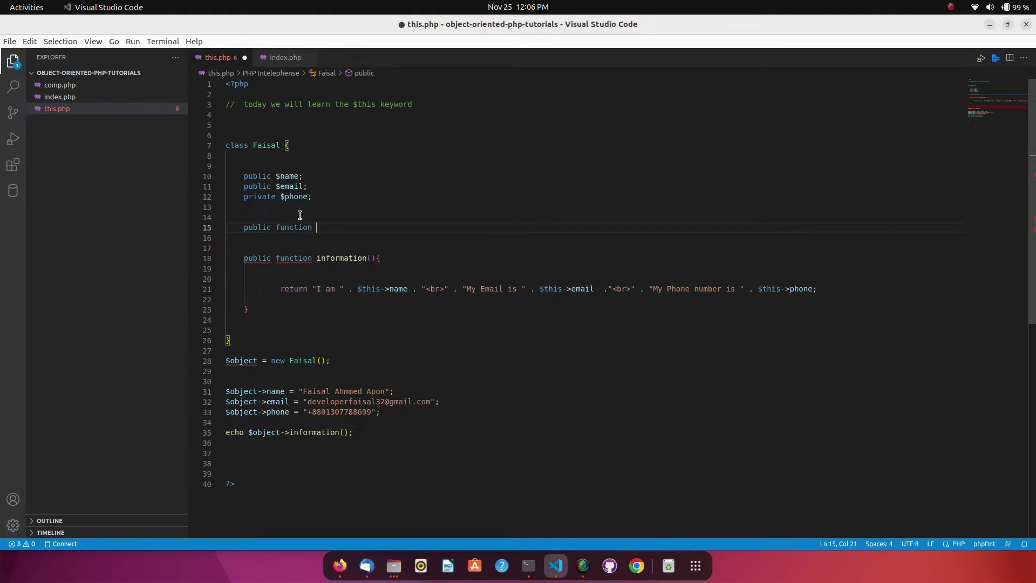
{"action": "type", "text": "et"}
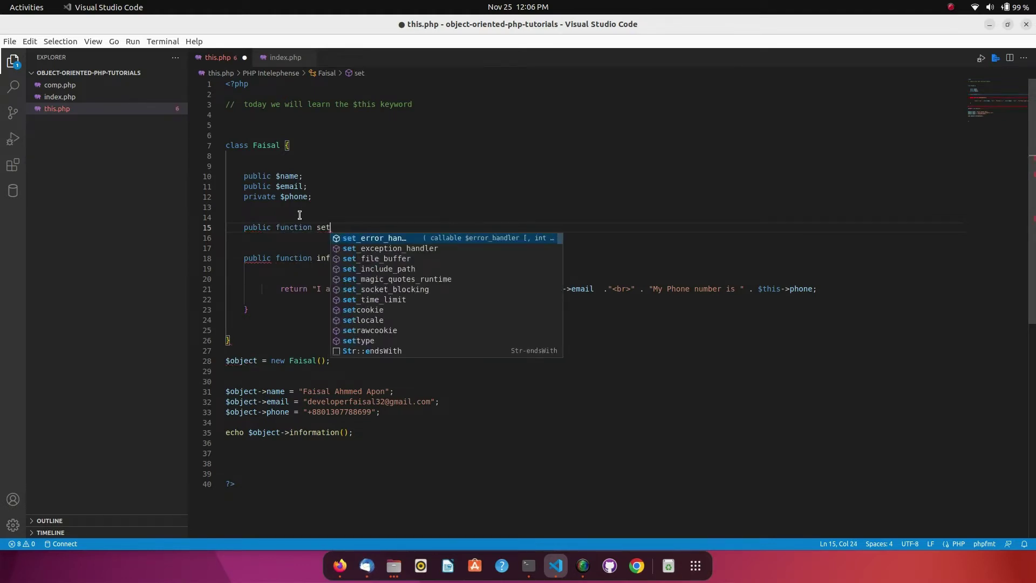
{"action": "type", "text": "Information(){"}
{"action": "key", "text": "Return"}
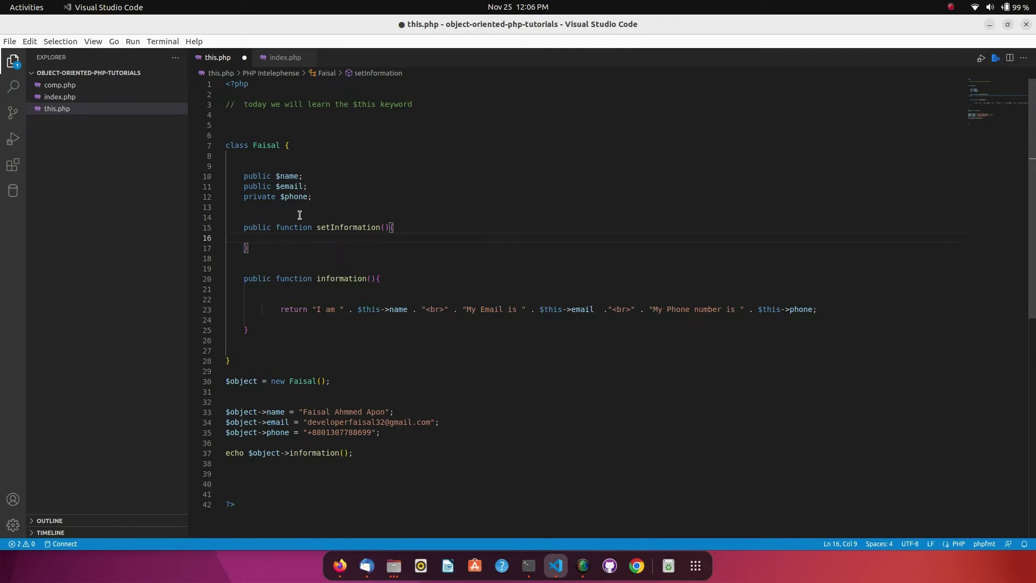
{"action": "type", "text": "$this"}
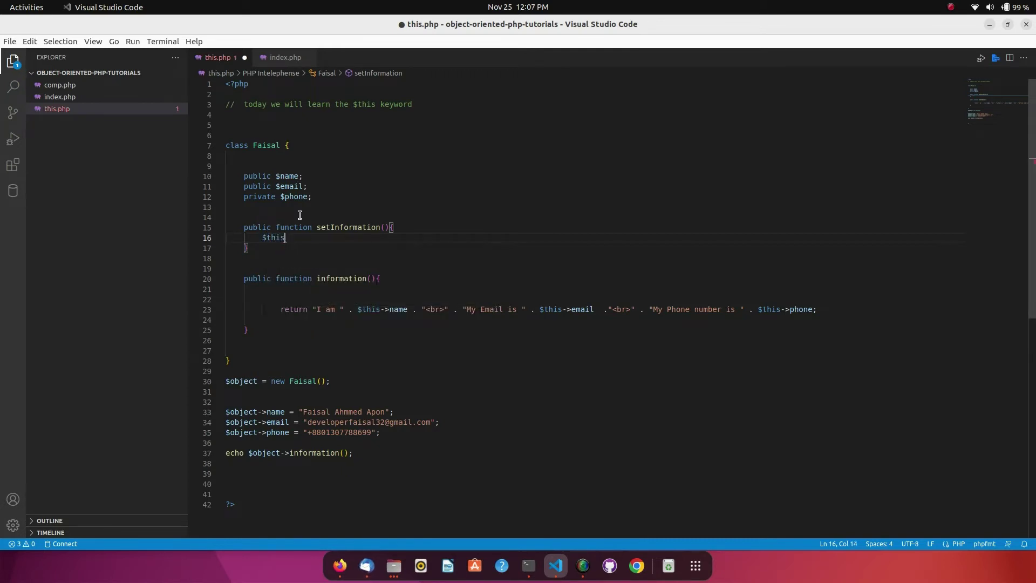
{"action": "type", "text": "->name"}
- Assign $this->name = $name inside setInformation and move into its parameter list
{"action": "key", "text": "Escape"}
{"action": "type", "text": "$name"}
{"action": "key", "text": "Escape"}
{"action": "type", "text": ";"}
{"action": "double_click", "coordinate": [338, 238]}
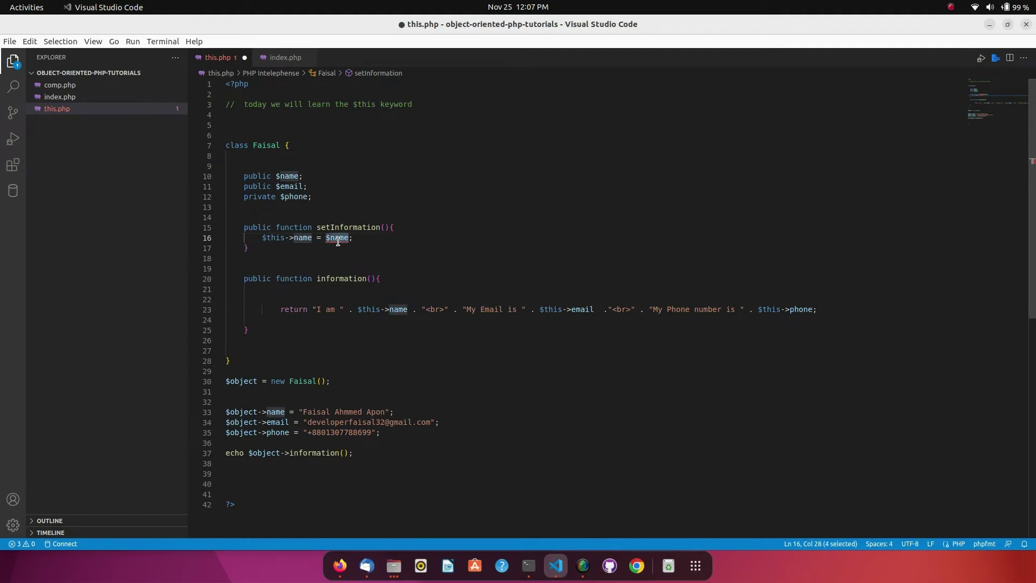
{"action": "left_click", "coordinate": [385, 226]}
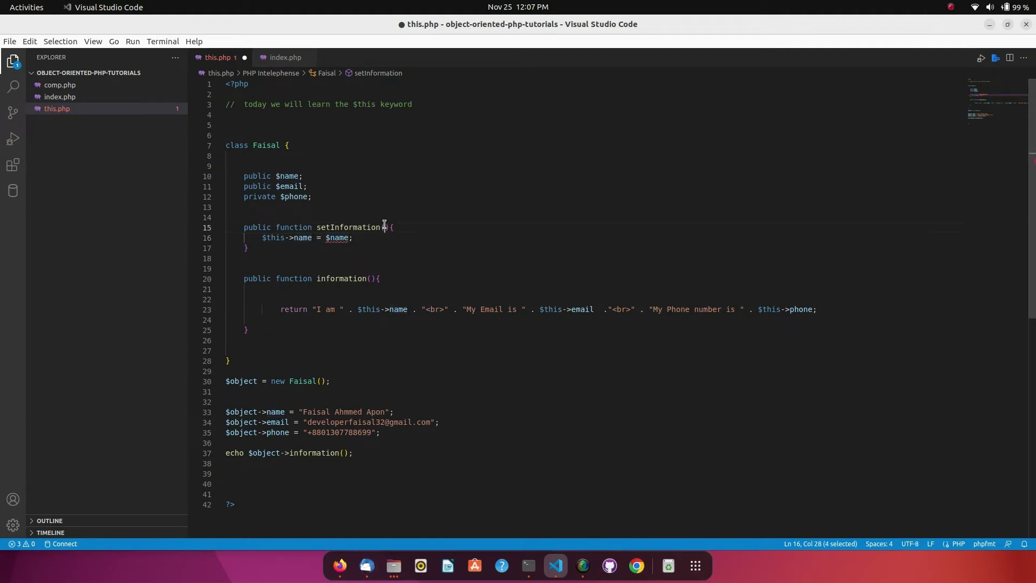
{"action": "type", "text": "$name,"}
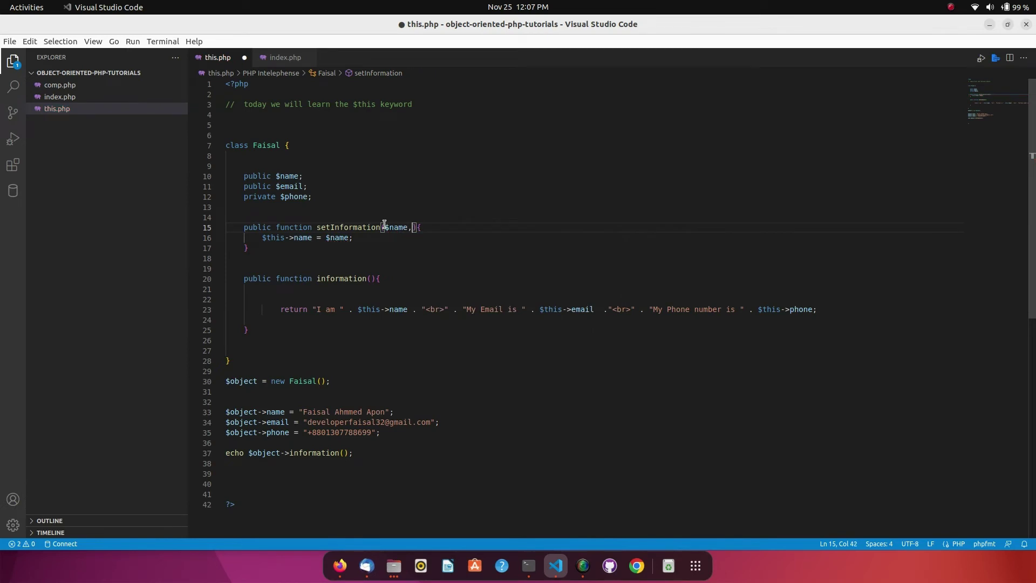
{"action": "type", "text": "$"}
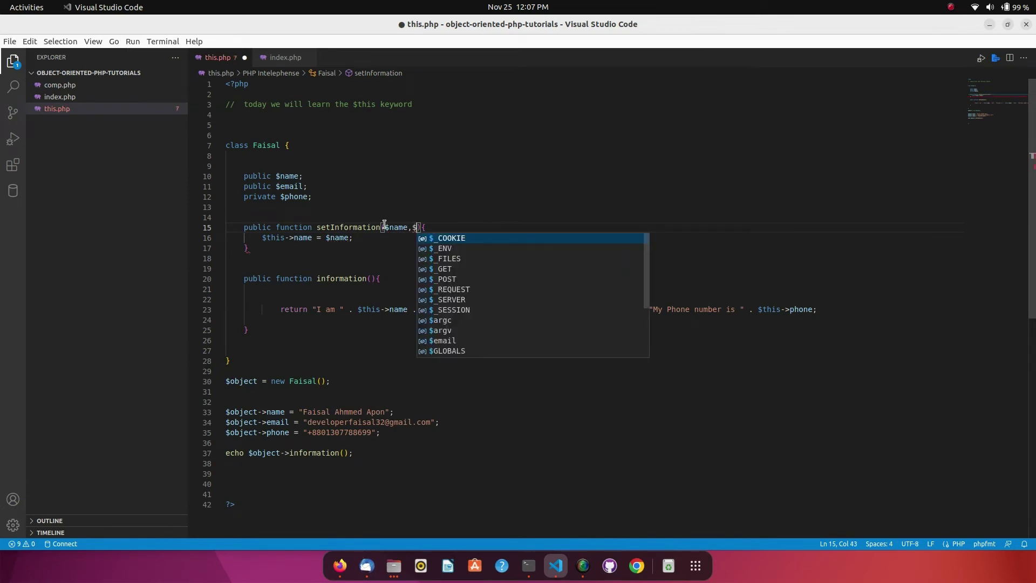
{"action": "type", "text": "email"}
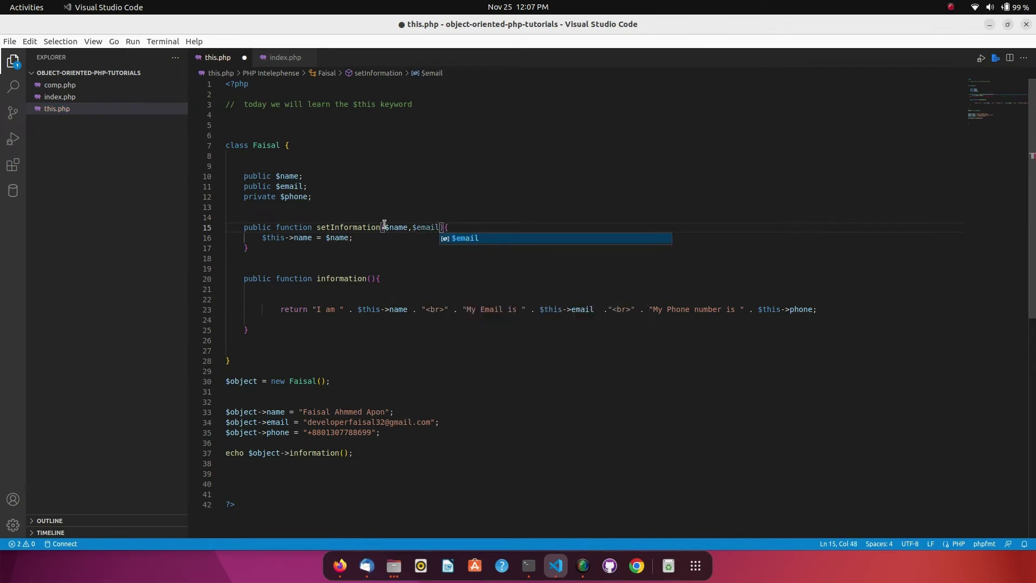
{"action": "type", "text": ",$phone"}
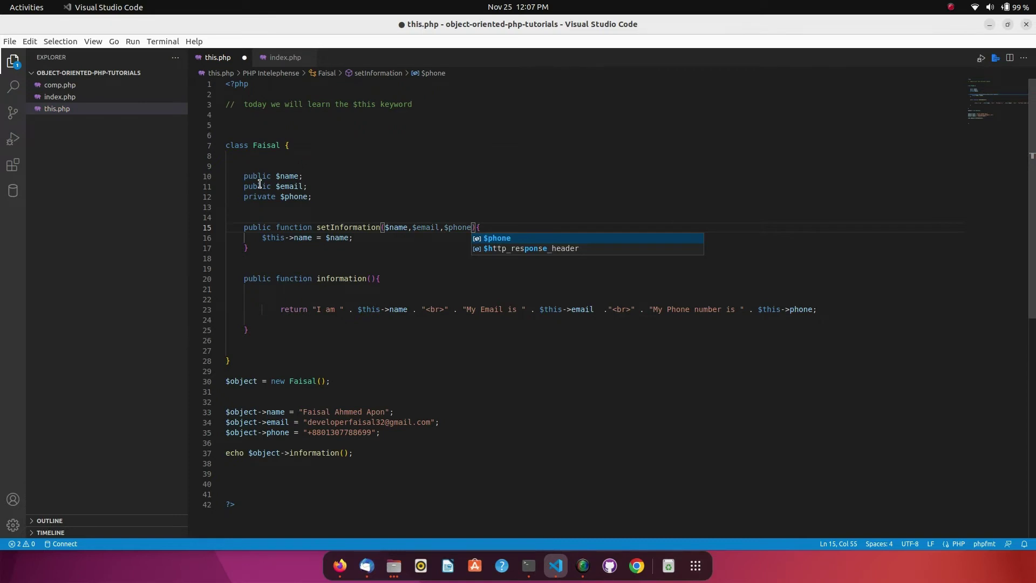
- Change the name and email properties from public to private
{"action": "double_click", "coordinate": [258, 176]}
{"action": "type", "text": "p"}
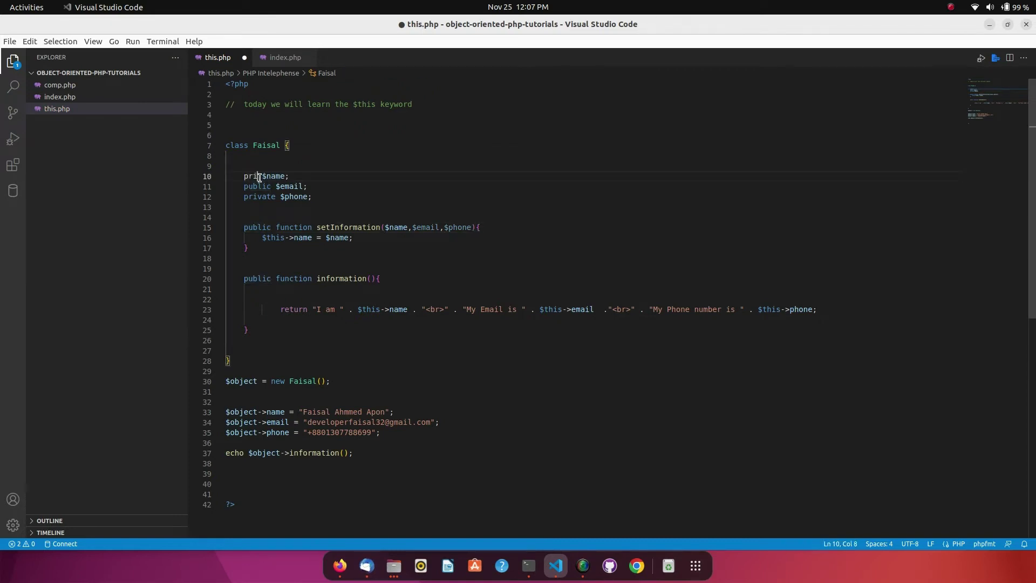
{"action": "type", "text": "vate"}
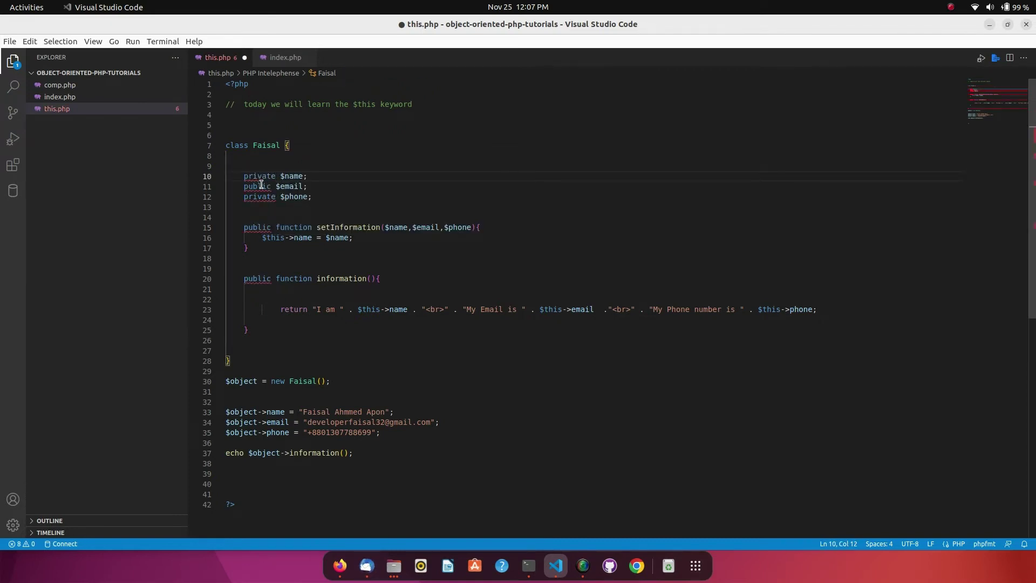
{"action": "double_click", "coordinate": [262, 185]}
{"action": "type", "text": "priv"}
{"action": "key", "text": "Return"}
{"action": "key", "text": "BackSpace"}
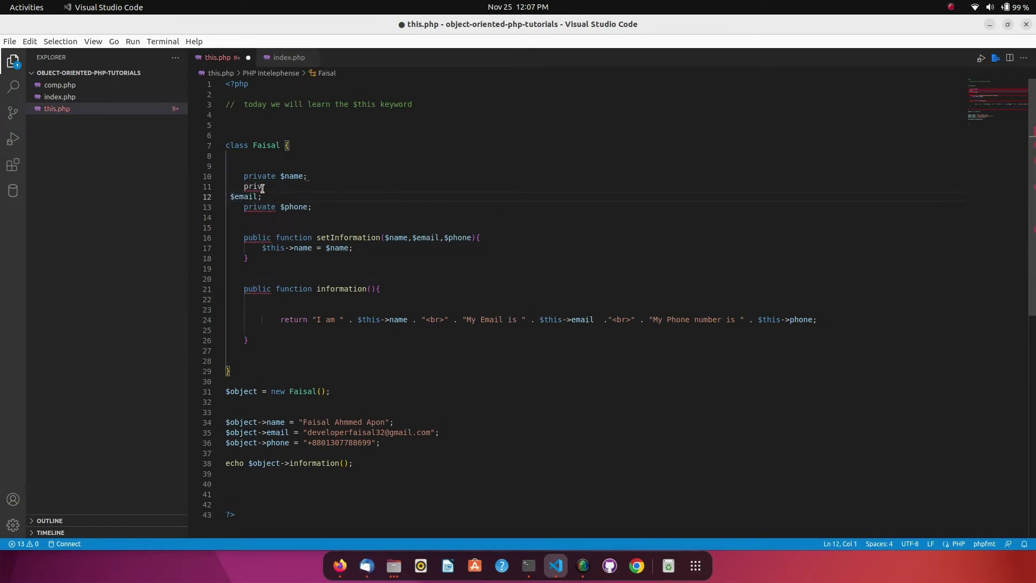
{"action": "key", "text": "BackSpace"}
{"action": "key", "text": "BackSpace"}
{"action": "type", "text": "ve $email;"}
{"action": "key", "text": "Return"}
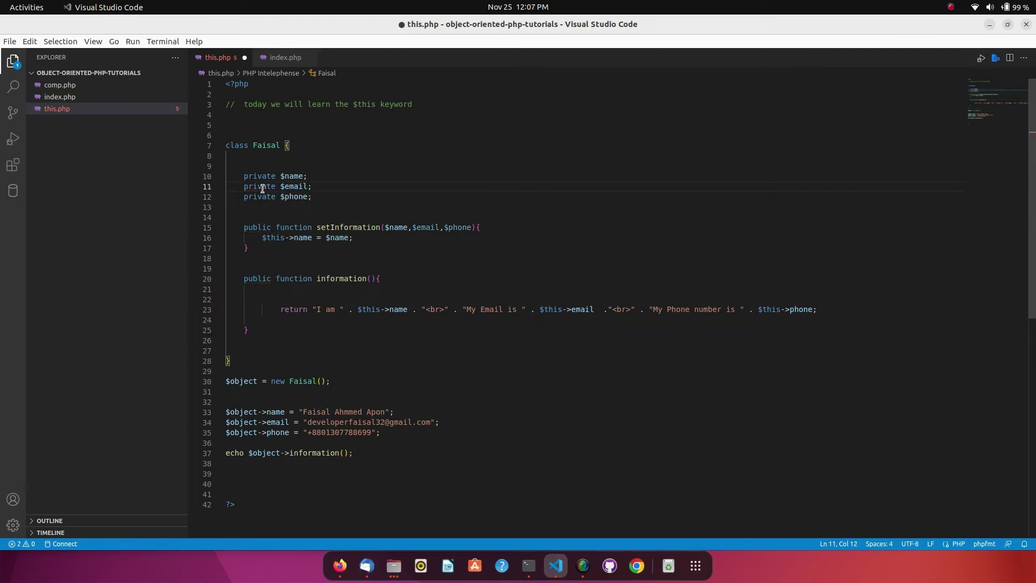
- Add $this->email = $email; and $this->phone = $phone; to setInformation and save
{"action": "left_click", "coordinate": [380, 251]}
{"action": "left_click", "coordinate": [366, 240]}
{"action": "key", "text": "Return"}
{"action": "type", "text": "$this-"}
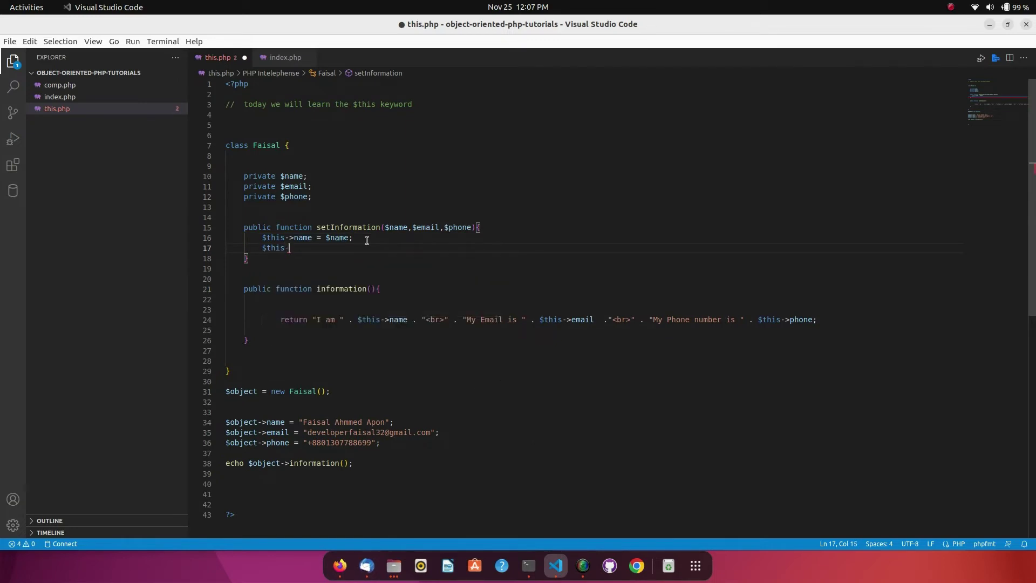
{"action": "type", "text": ">"}
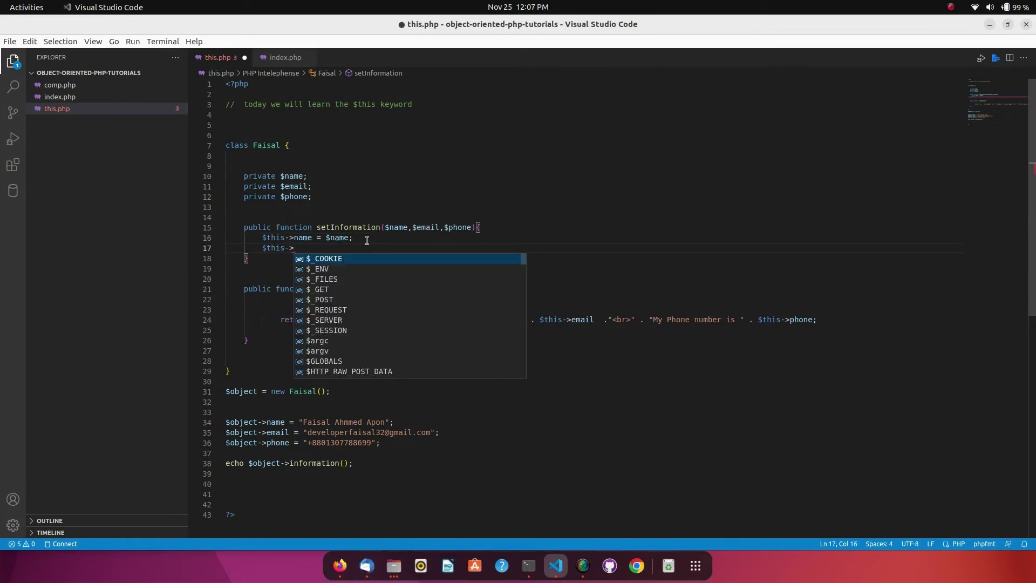
{"action": "type", "text": "emai"}
{"action": "key", "text": "Return"}
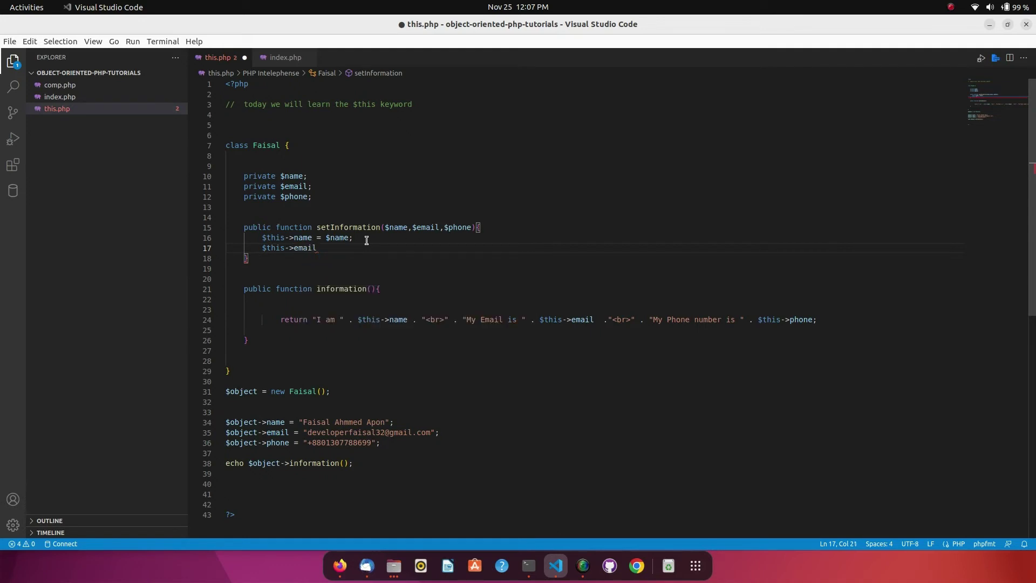
{"action": "type", "text": "$"}
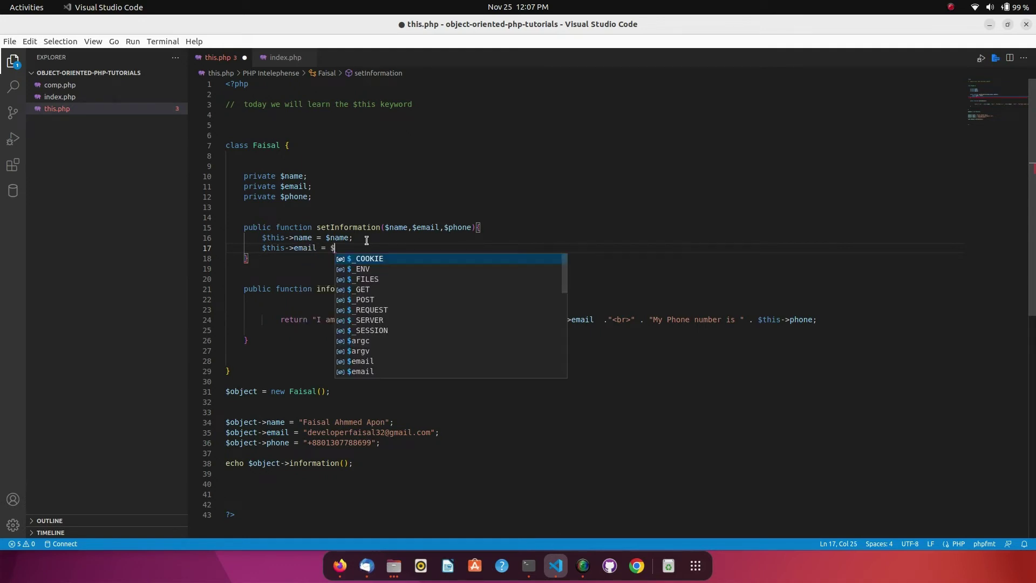
{"action": "type", "text": "em"}
{"action": "key", "text": "Return"}
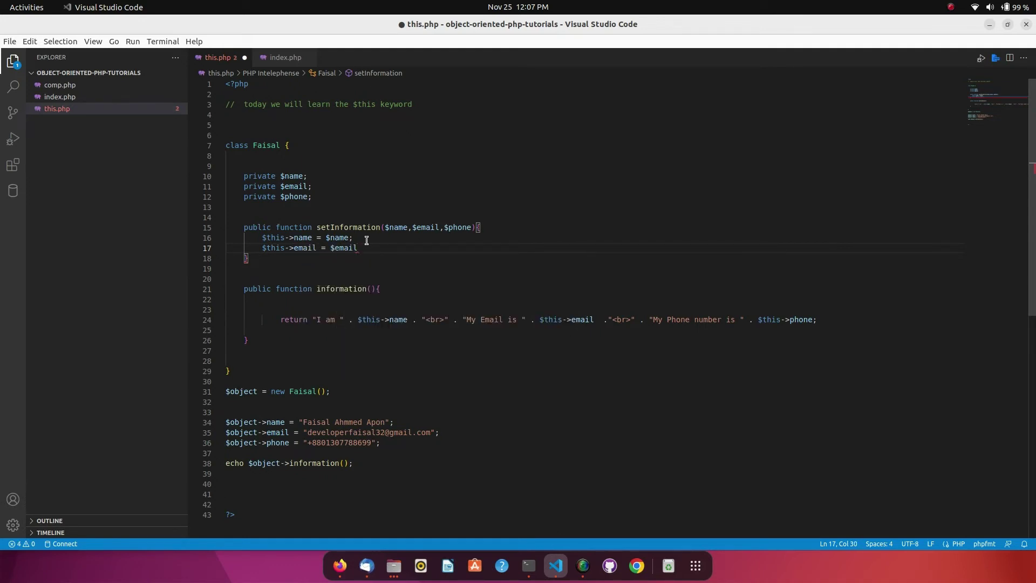
{"action": "key", "text": "Return"}
{"action": "type", "text": "$"}
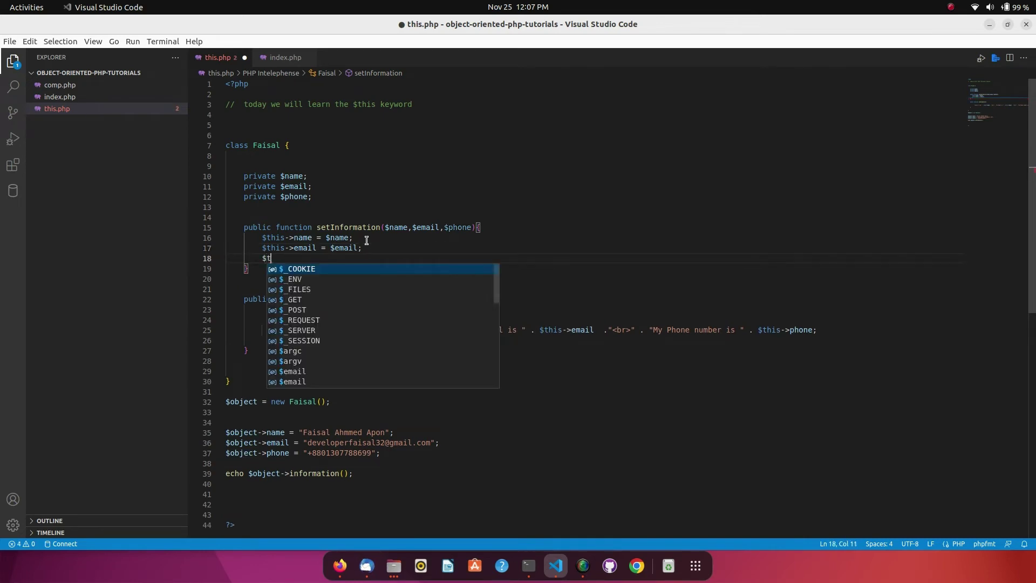
{"action": "type", "text": "this-"}
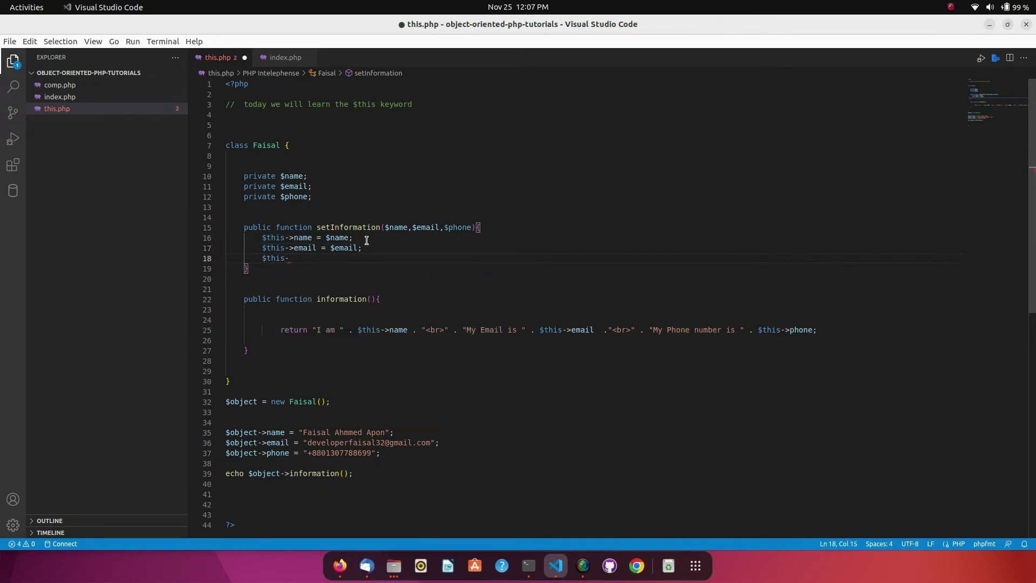
{"action": "type", "text": ">phone = $phone;"}
{"action": "key", "text": "ctrl+s"}
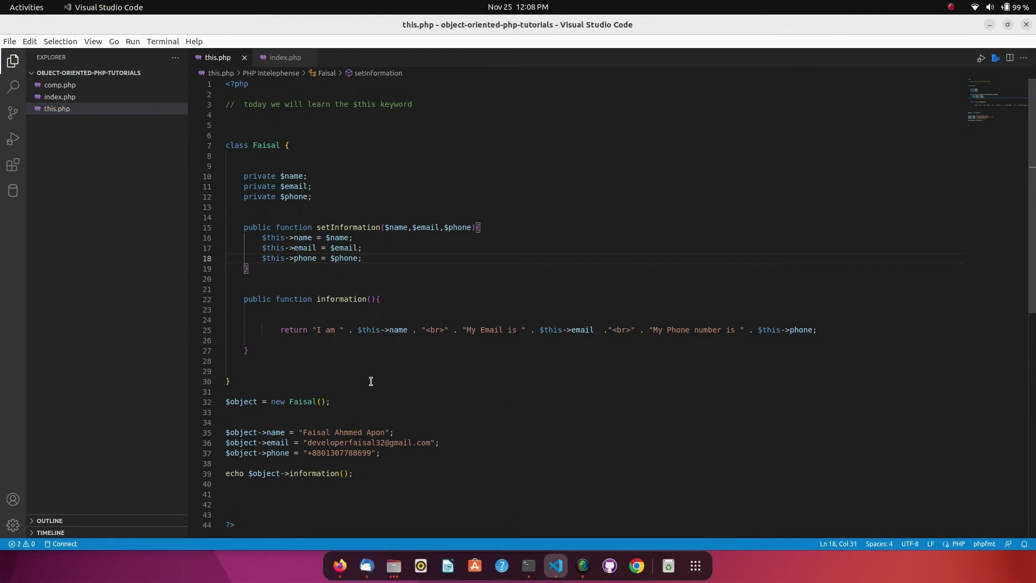
- Add blank lines before the echo statement after the direct $object assignments
{"action": "left_click", "coordinate": [382, 455]}
{"action": "left_click_drag", "start_coordinate": [384, 455], "coordinate": [218, 435]}
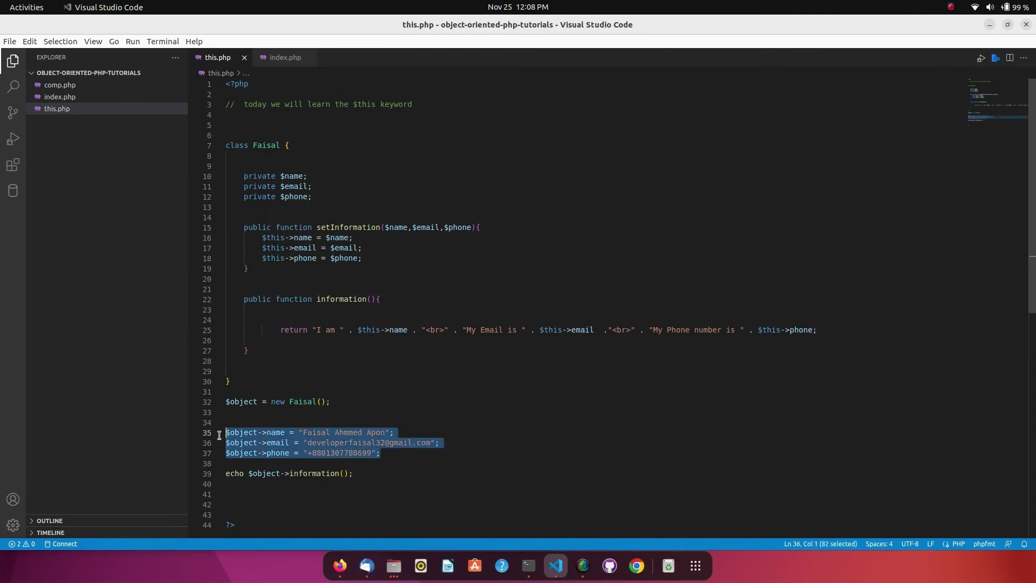
{"action": "left_click_drag", "start_coordinate": [308, 443], "coordinate": [386, 445]}
{"action": "left_click", "coordinate": [396, 450]}
{"action": "key", "text": "Return"}
{"action": "key", "text": "Return"}
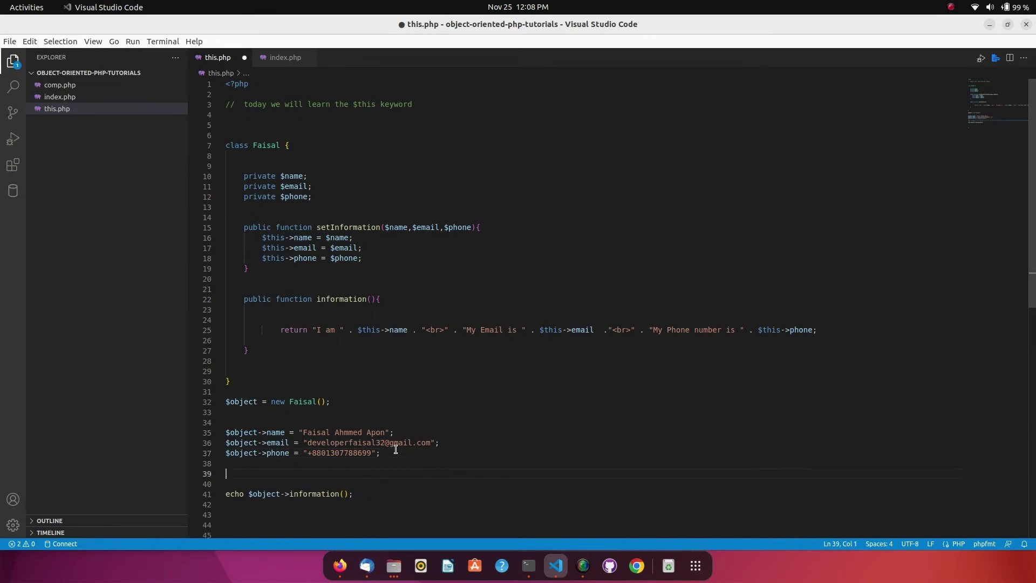
{"action": "left_click_drag", "start_coordinate": [395, 450], "coordinate": [390, 443]}
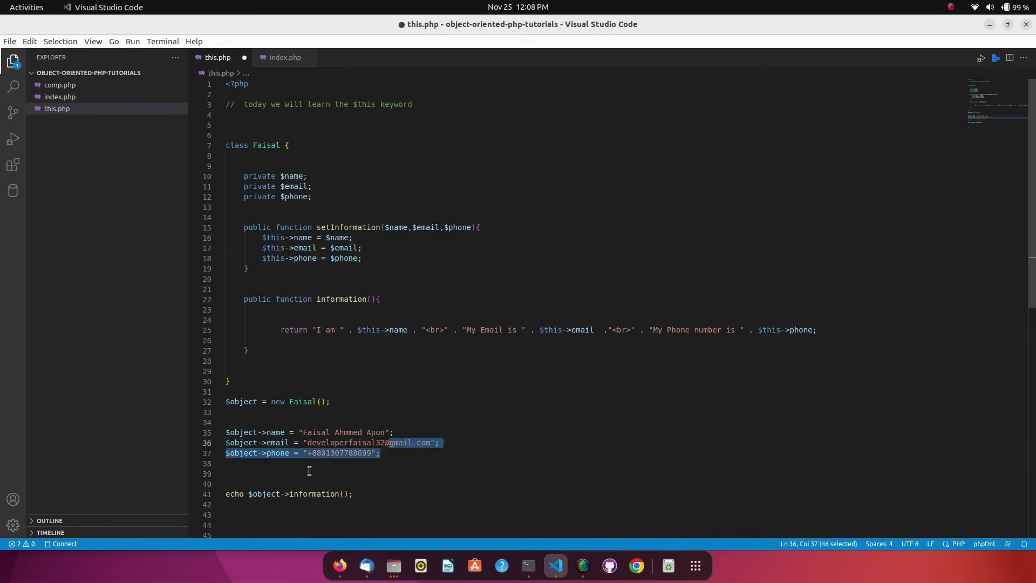
{"action": "left_click", "coordinate": [289, 480]}
{"action": "left_click", "coordinate": [274, 468]}
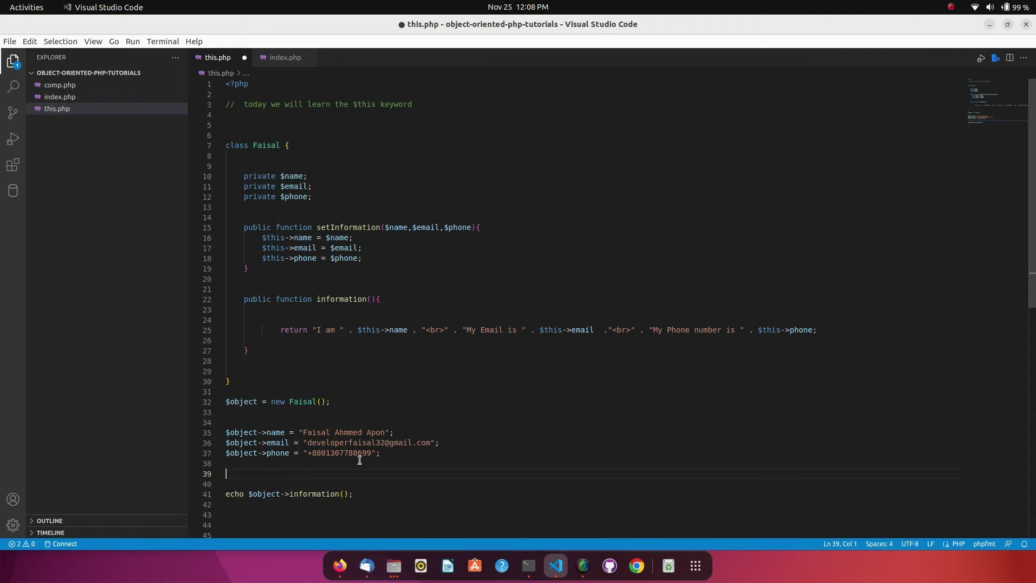
- Comment out the three direct name, email and phone assignments on $object
{"action": "left_click", "coordinate": [388, 454]}
{"action": "left_click_drag", "start_coordinate": [376, 452], "coordinate": [221, 437]}
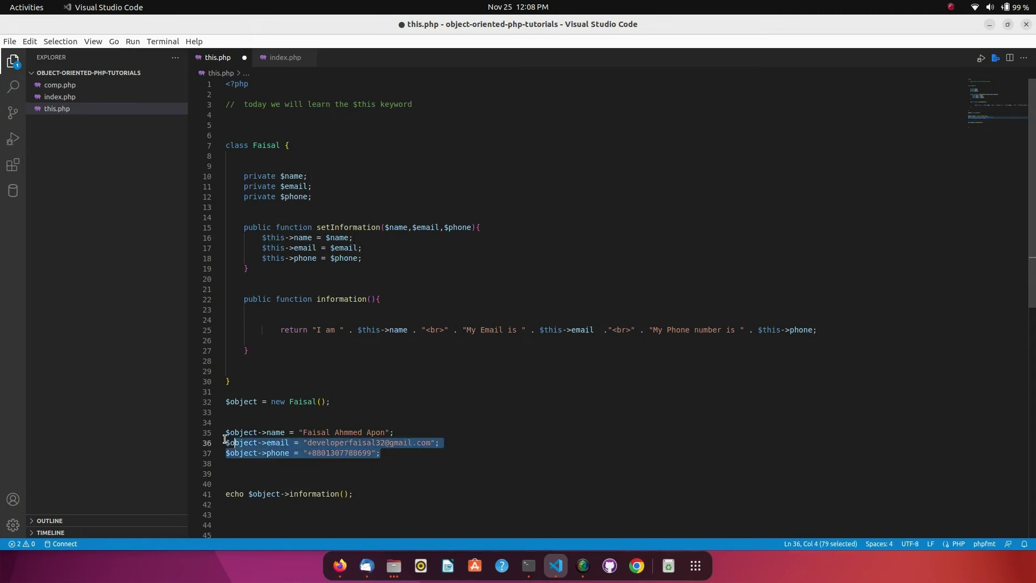
{"action": "key", "text": "ctrl+slash"}
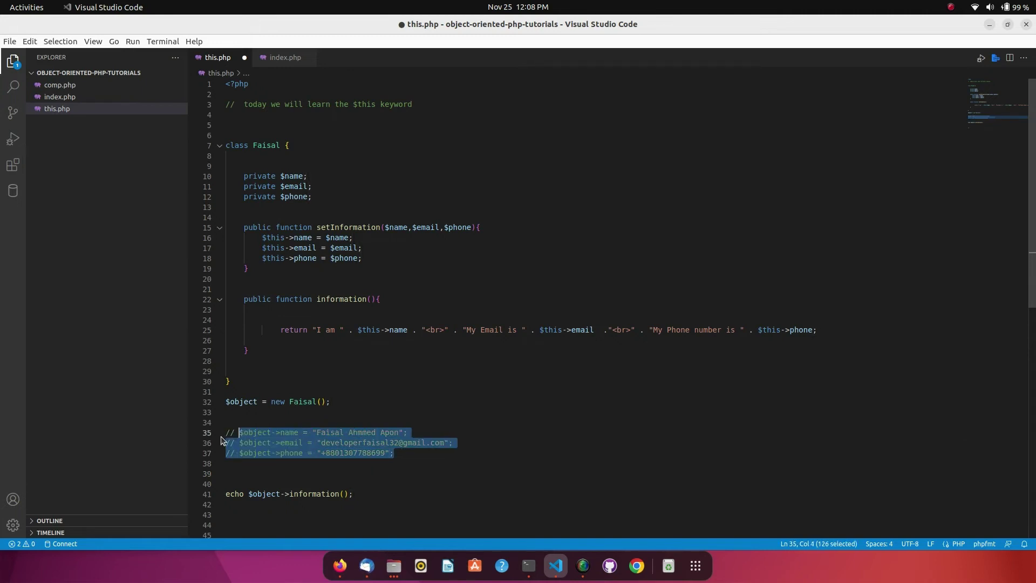
{"action": "left_click", "coordinate": [273, 420]}
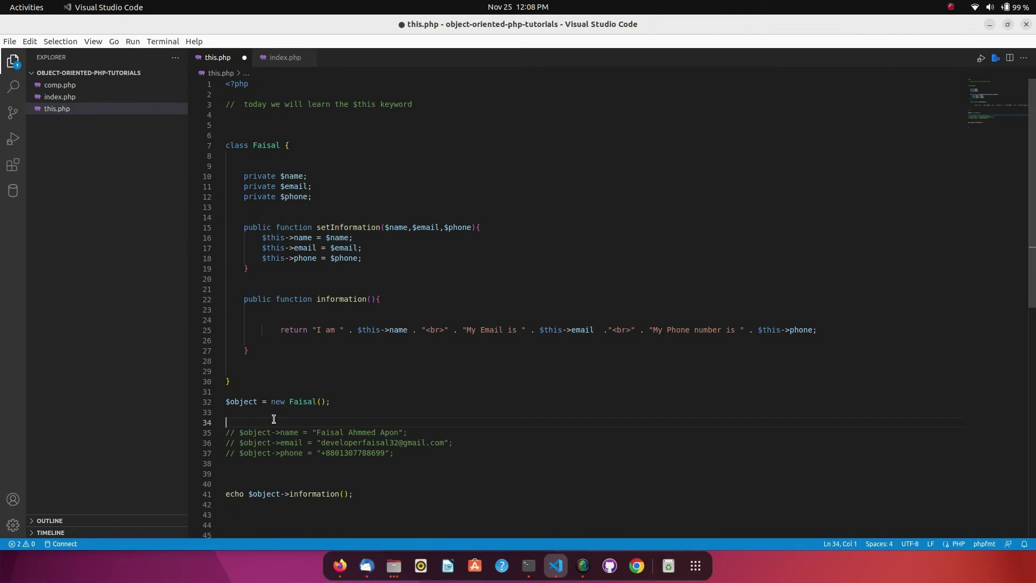
{"action": "type", "text": "$ob"}
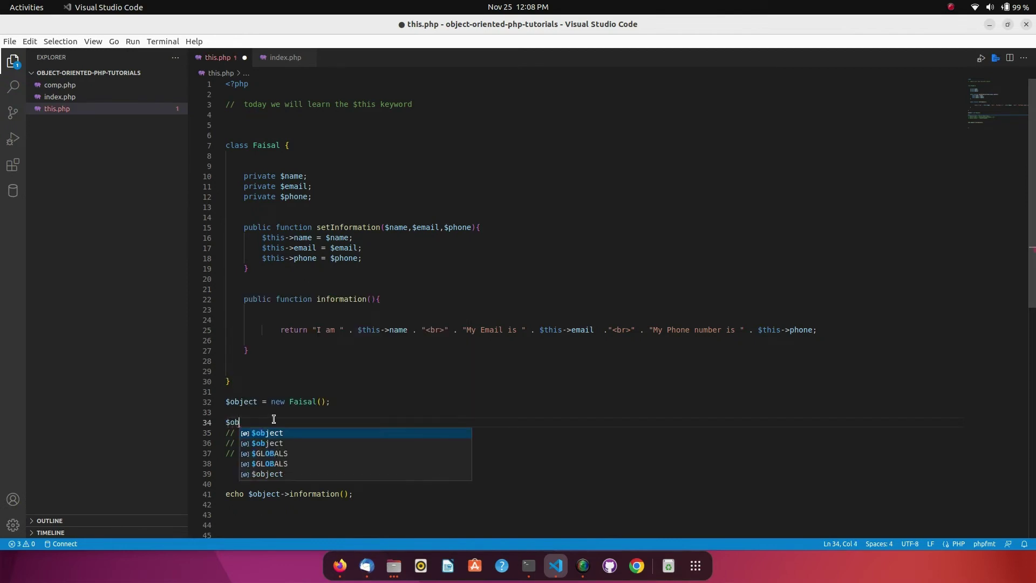
- Write $object->setInformation(...) passing the full name, email address and phone number strings
{"action": "key", "text": "Return"}
{"action": "type", "text": ">se"}
{"action": "type", "text": "t"}
{"action": "type", "text": "I"}
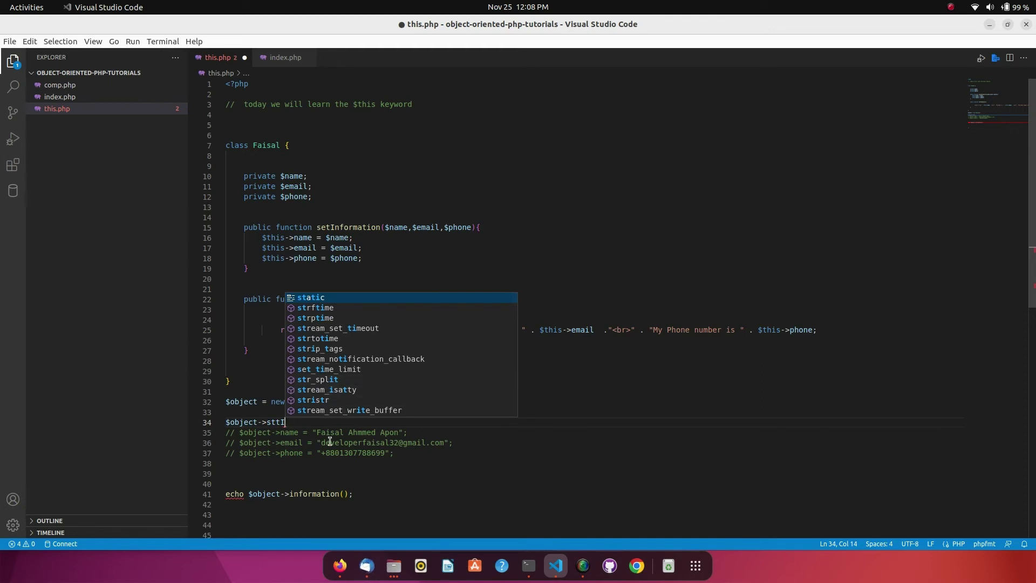
{"action": "key", "text": "BackSpace"}
{"action": "key", "text": "BackSpace"}
{"action": "key", "text": "BackSpace"}
{"action": "type", "text": "et"}
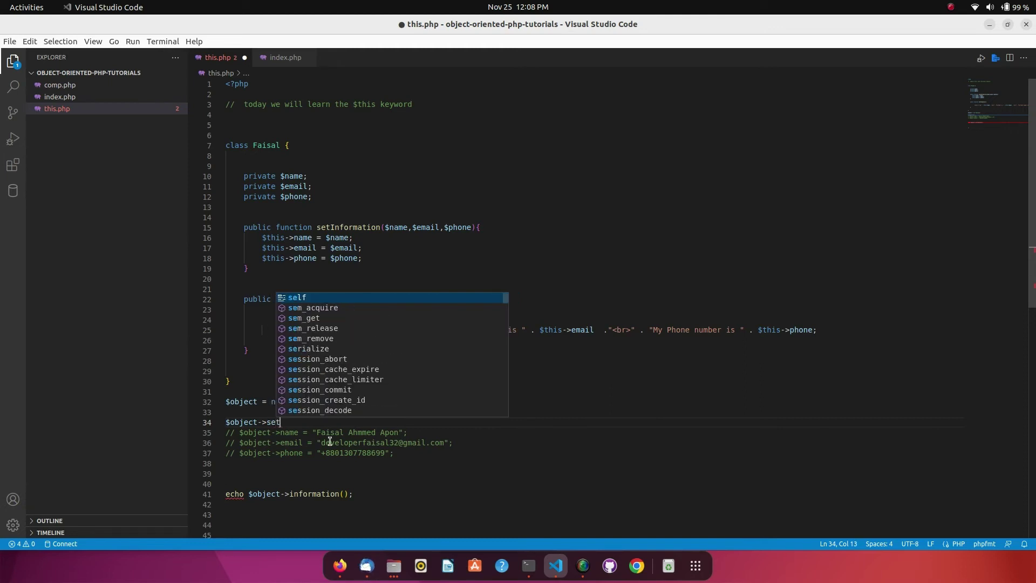
{"action": "type", "text": "Info"}
{"action": "key", "text": "Return"}
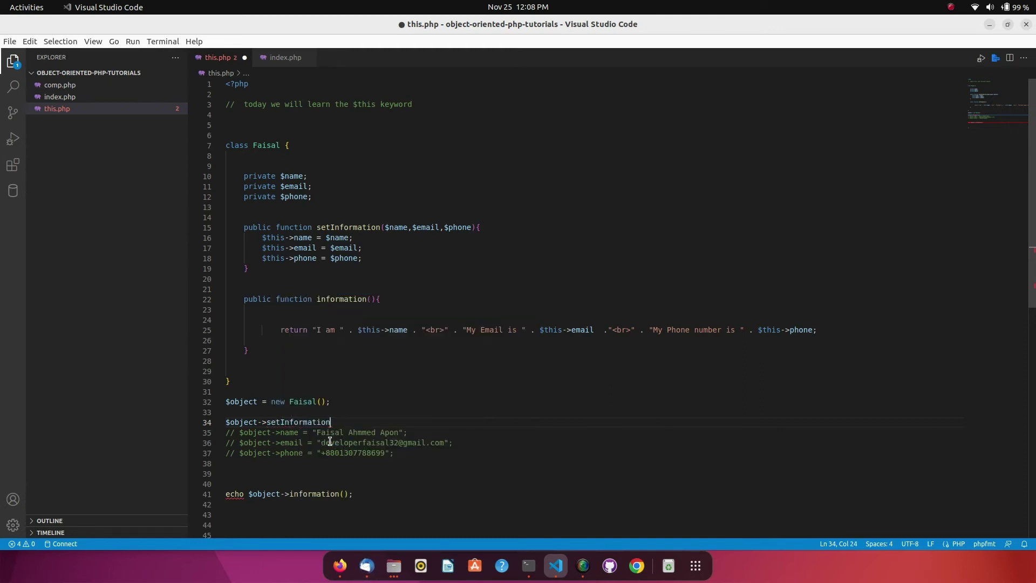
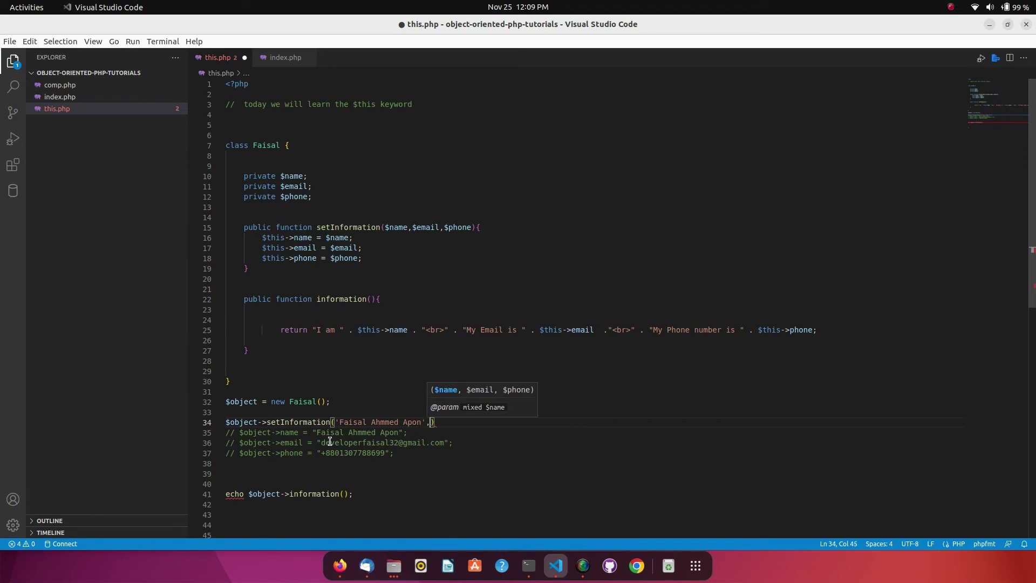
{"action": "type", "text": "'"}
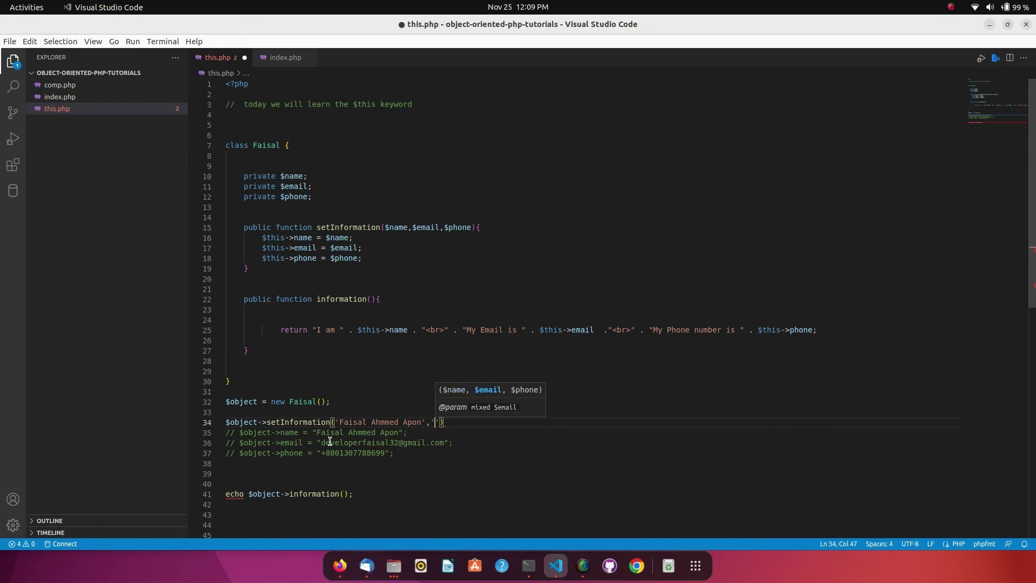
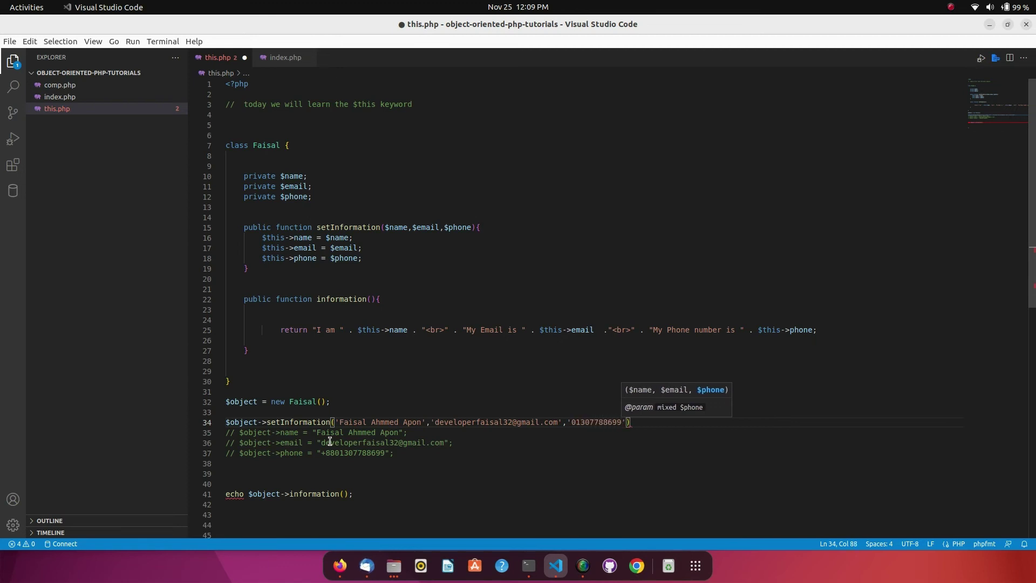
{"action": "type", "text": "');"}
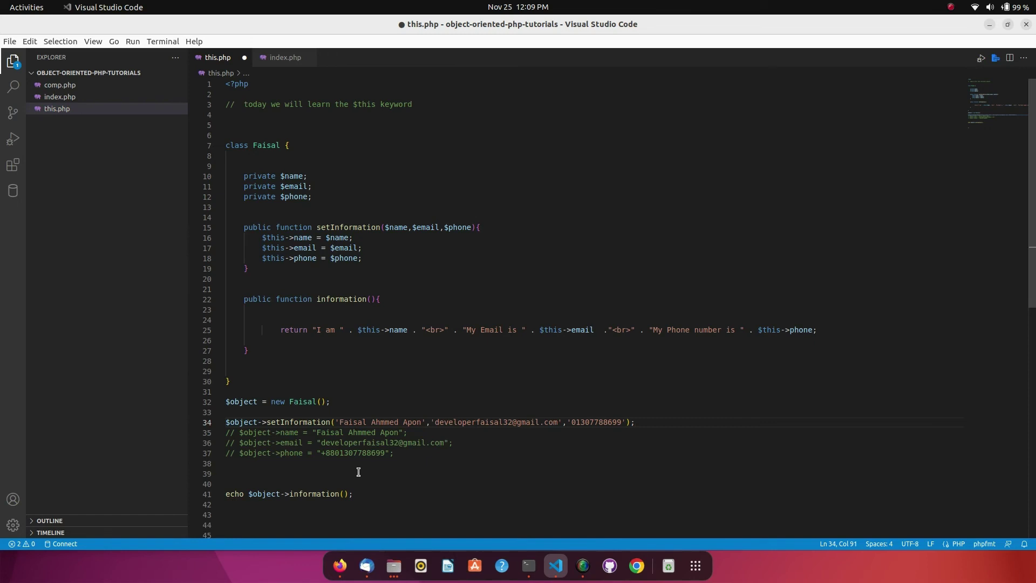
- Review the finished setInformation call on line 34
{"action": "double_click", "coordinate": [312, 422]}
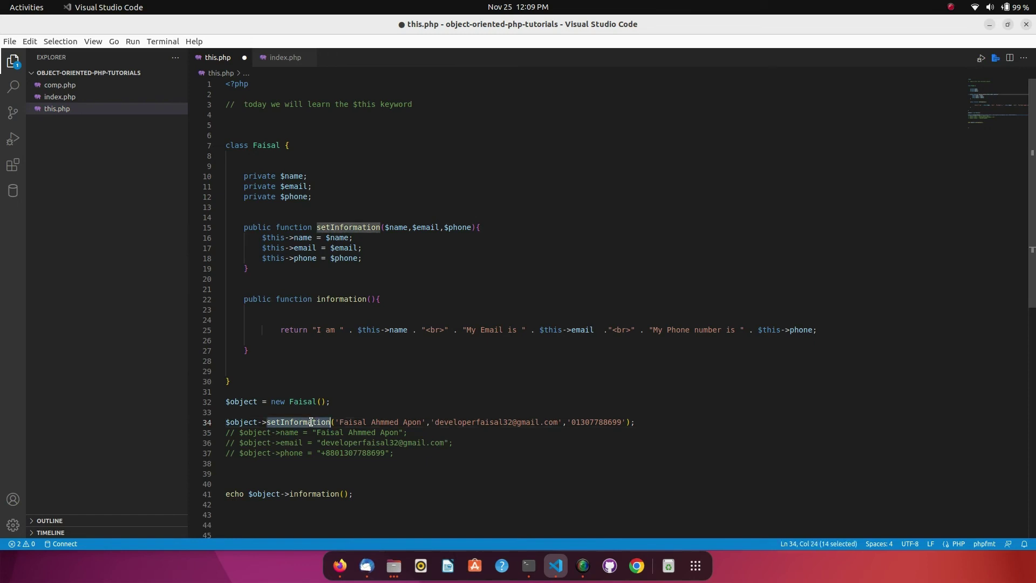
{"action": "left_click", "coordinate": [304, 453]}
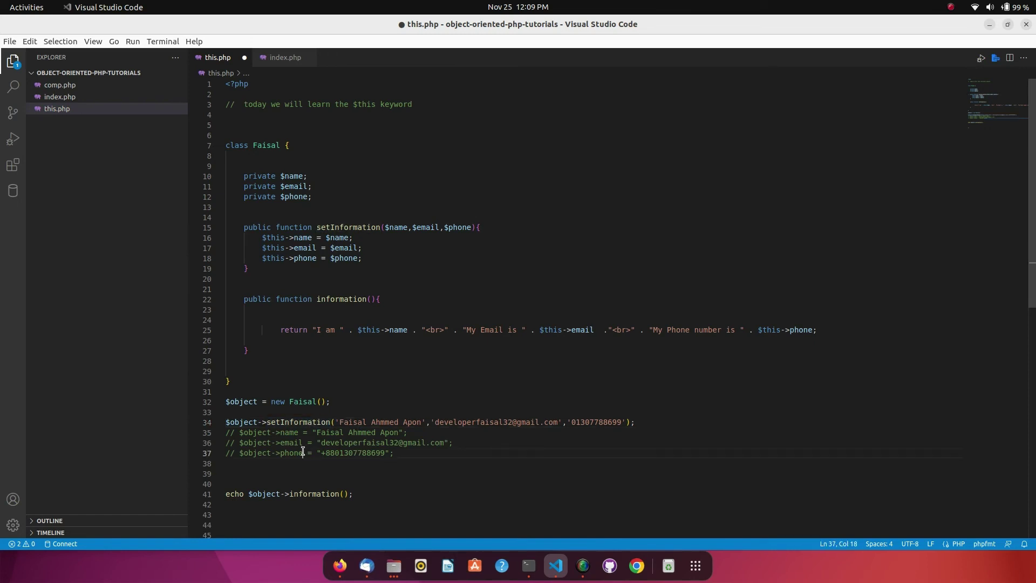
{"action": "double_click", "coordinate": [308, 433]}
{"action": "left_click", "coordinate": [299, 453]}
- Save this.php and reload it in Firefox so the name, email and phone lines render
{"action": "key", "text": "ctrl+s"}
{"action": "left_click", "coordinate": [340, 565]}
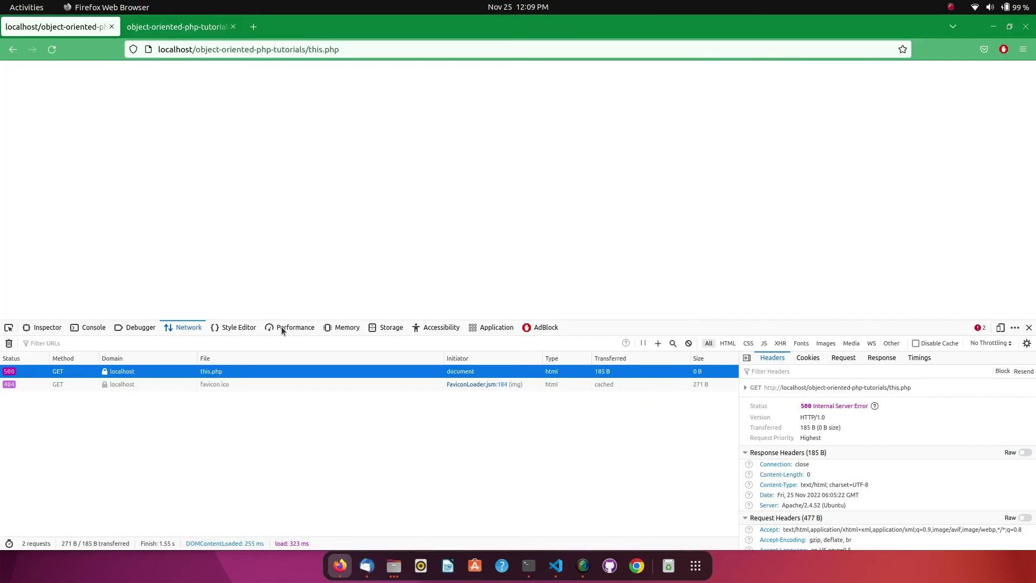
{"action": "left_click", "coordinate": [46, 51]}
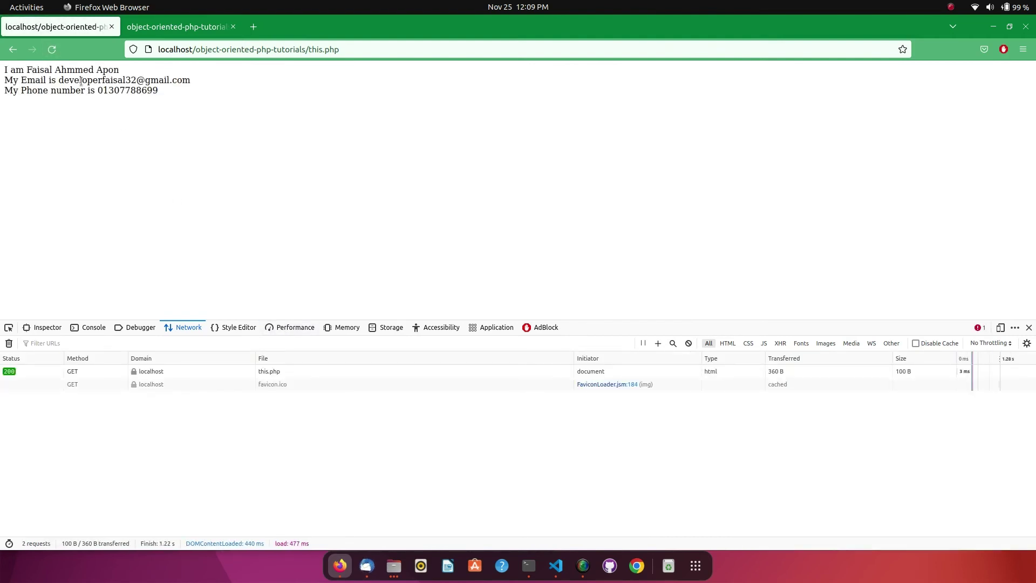
{"action": "triple_click", "coordinate": [81, 80]}
{"action": "left_click", "coordinate": [81, 80]}
- Delete the blank line above the return statement in information()
{"action": "left_click", "coordinate": [555, 565]}
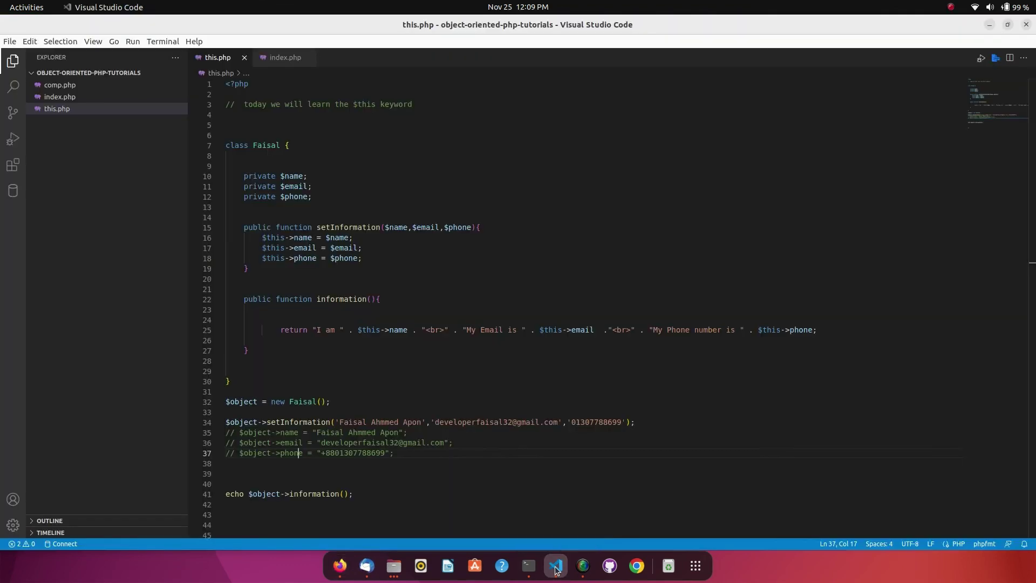
{"action": "left_click", "coordinate": [366, 319]}
{"action": "key", "text": "BackSpace"}
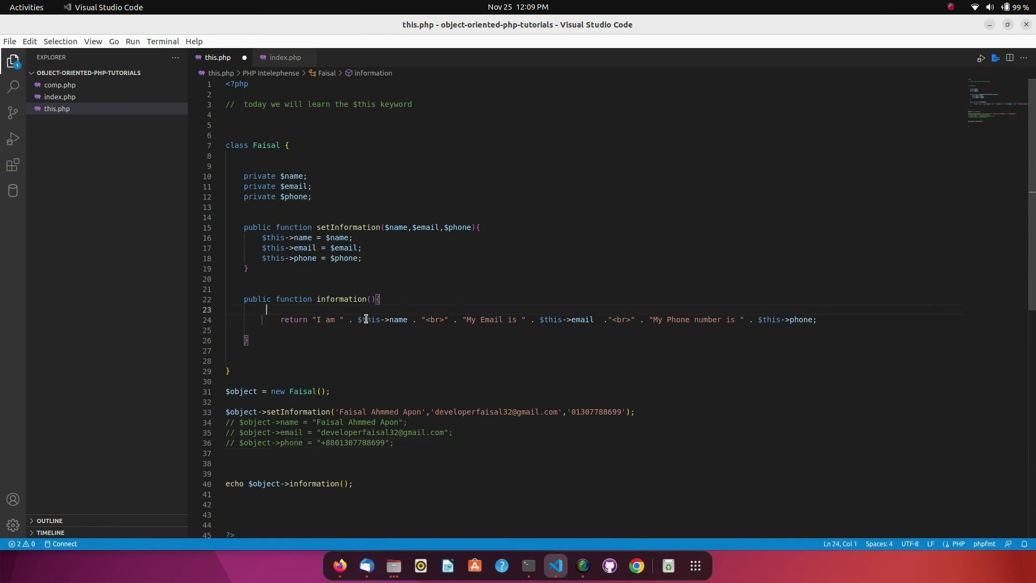
{"action": "left_click", "coordinate": [280, 337]}
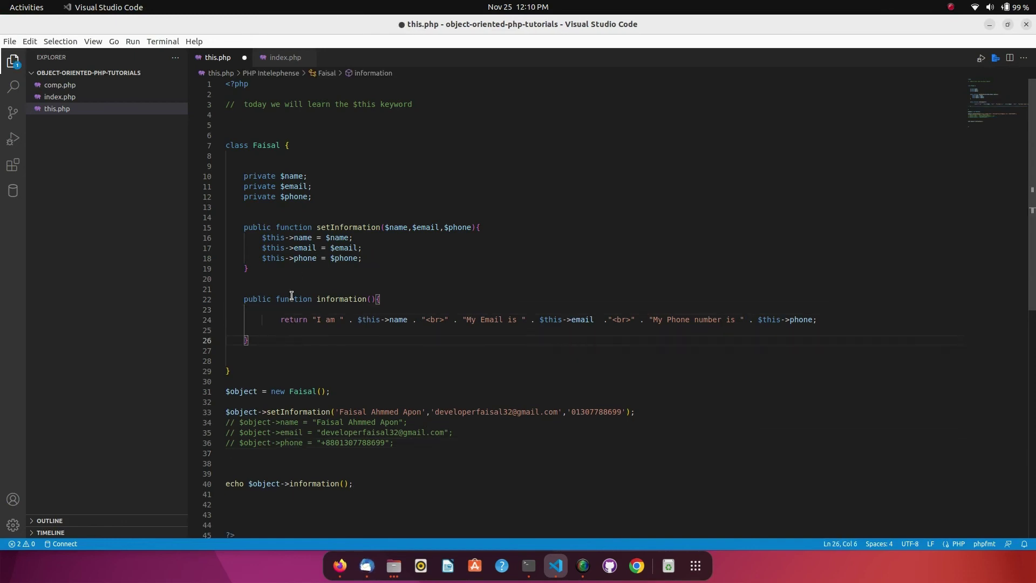
{"action": "mouse_move", "coordinate": [293, 299]}
{"action": "left_click", "coordinate": [267, 264]}
- Review the private properties, the setInformation method and its call on $object
{"action": "left_click", "coordinate": [265, 198]}
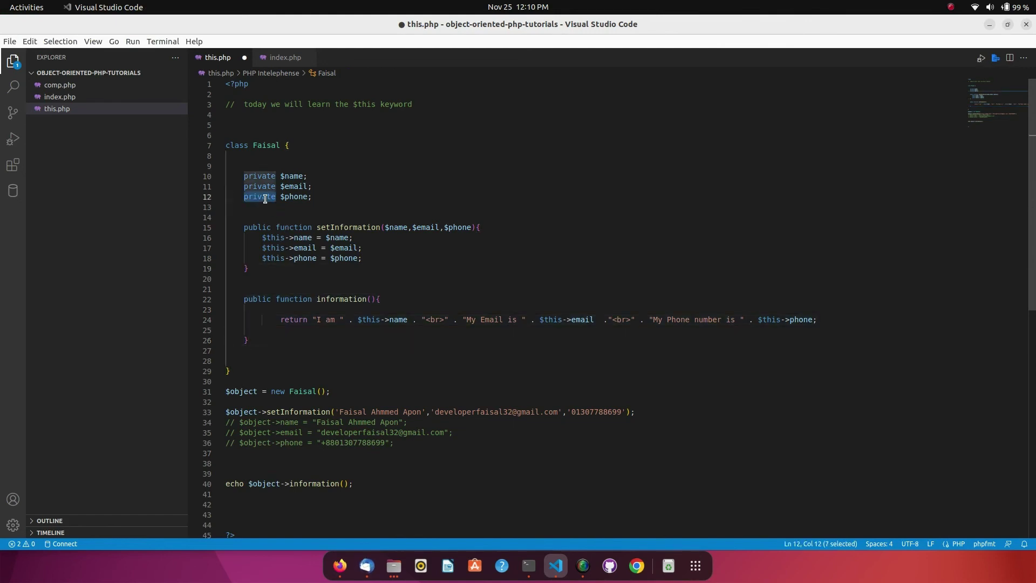
{"action": "left_click", "coordinate": [289, 203]}
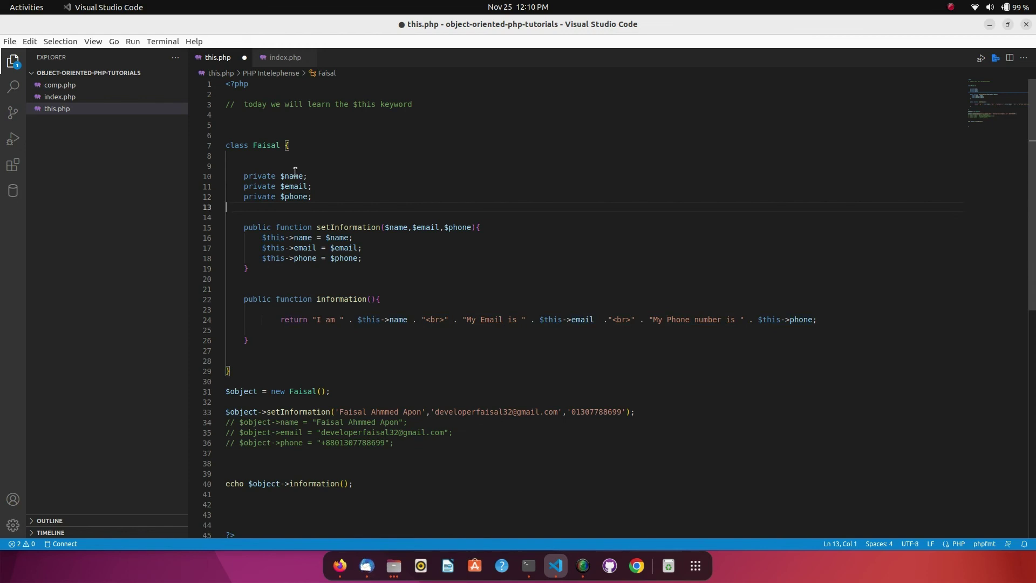
{"action": "double_click", "coordinate": [294, 176]}
{"action": "left_click", "coordinate": [354, 201]}
{"action": "double_click", "coordinate": [366, 229]}
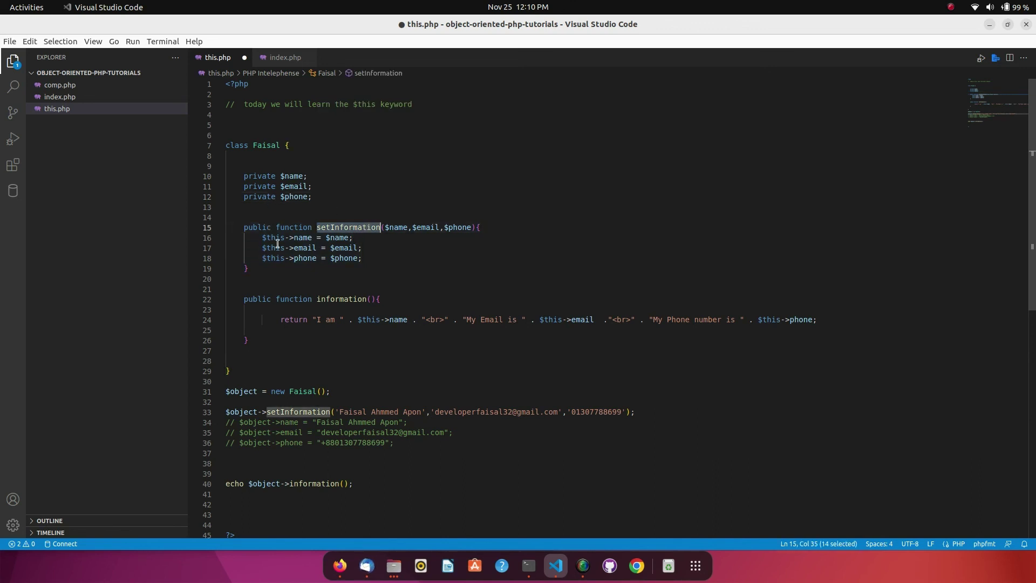
{"action": "left_click", "coordinate": [407, 351]}
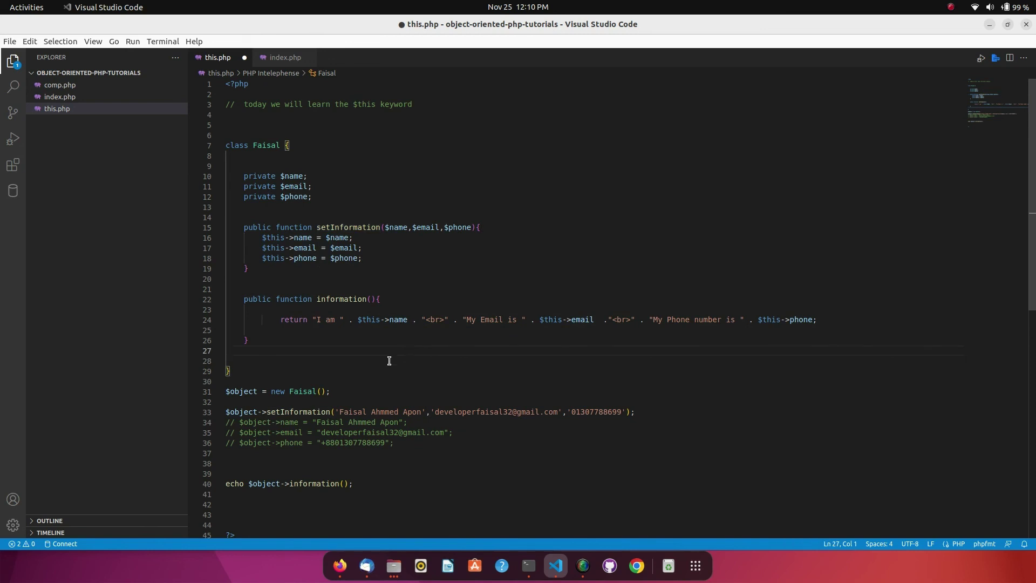
{"action": "left_click", "coordinate": [309, 415]}
{"action": "left_click", "coordinate": [386, 451]}
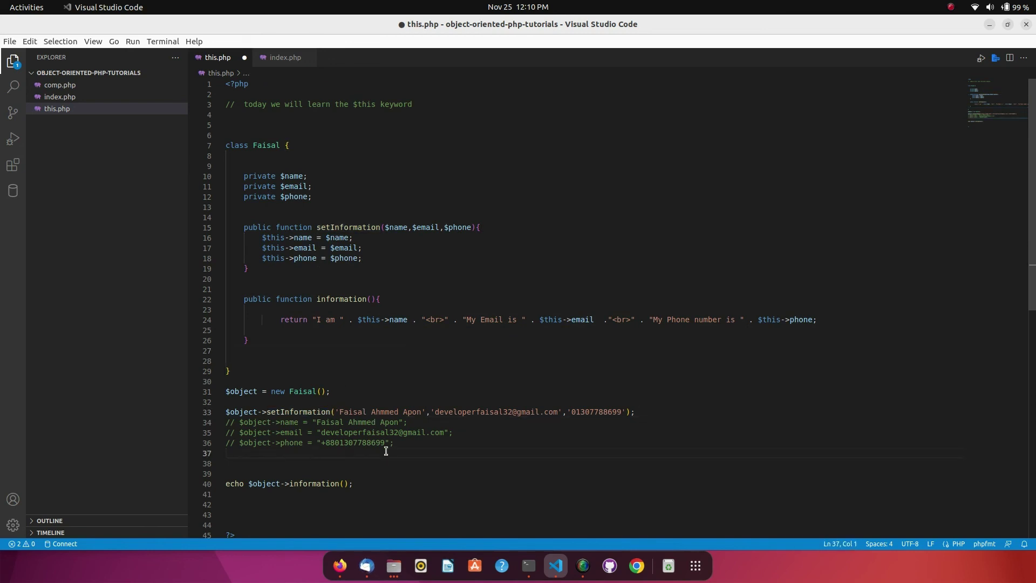
{"action": "left_click", "coordinate": [283, 267]}
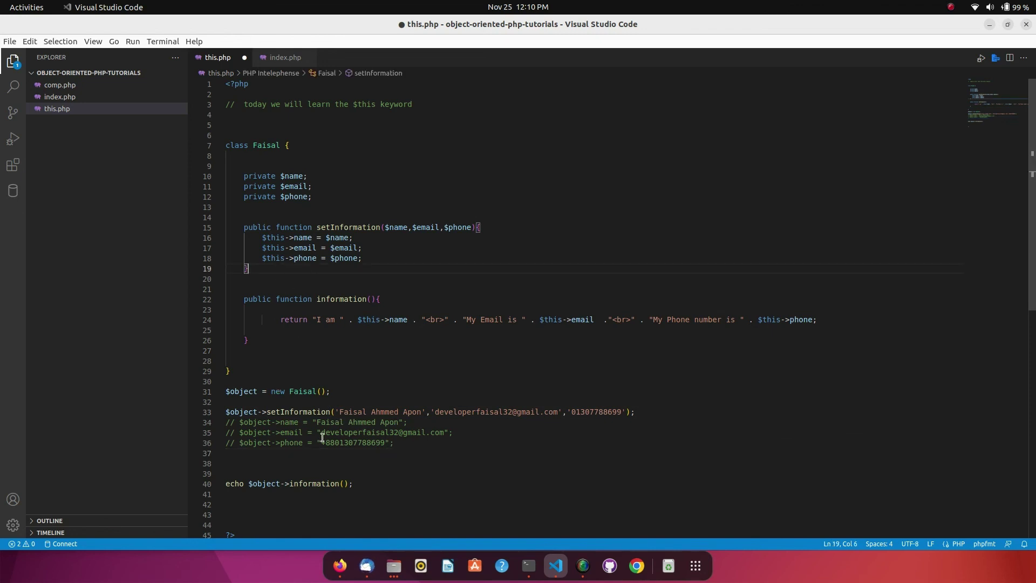
{"action": "left_click", "coordinate": [294, 279]}
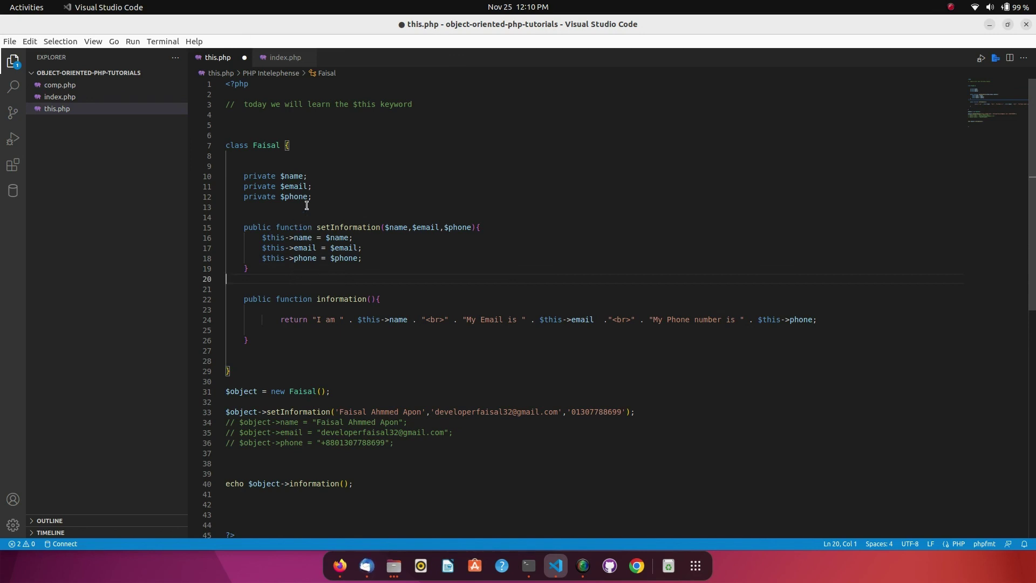
- Point out the private keyword and commented assignments, then save this.php
{"action": "double_click", "coordinate": [264, 197]}
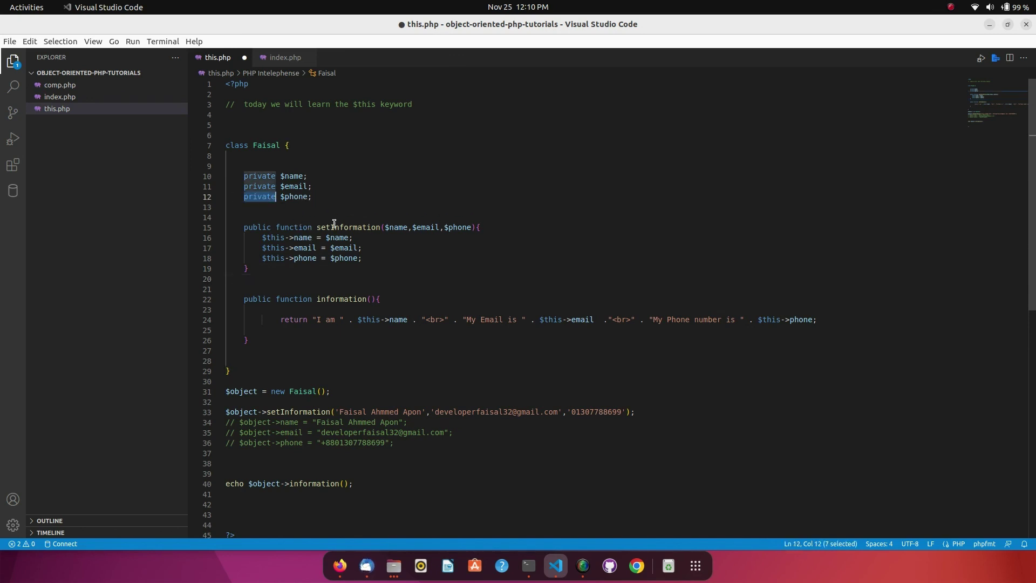
{"action": "left_click", "coordinate": [360, 207]}
{"action": "left_click", "coordinate": [311, 411]}
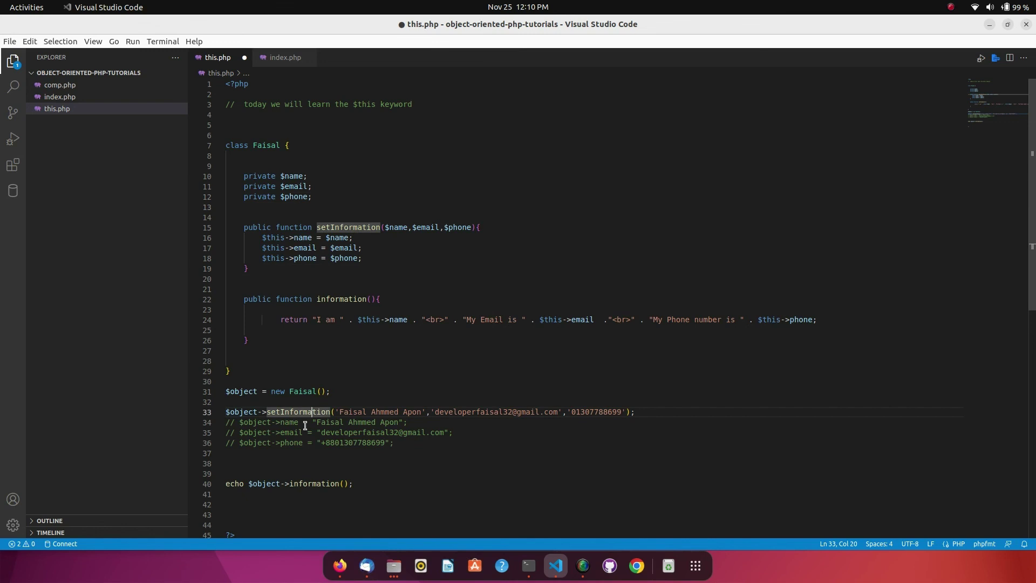
{"action": "double_click", "coordinate": [385, 412]}
{"action": "left_click", "coordinate": [353, 459]}
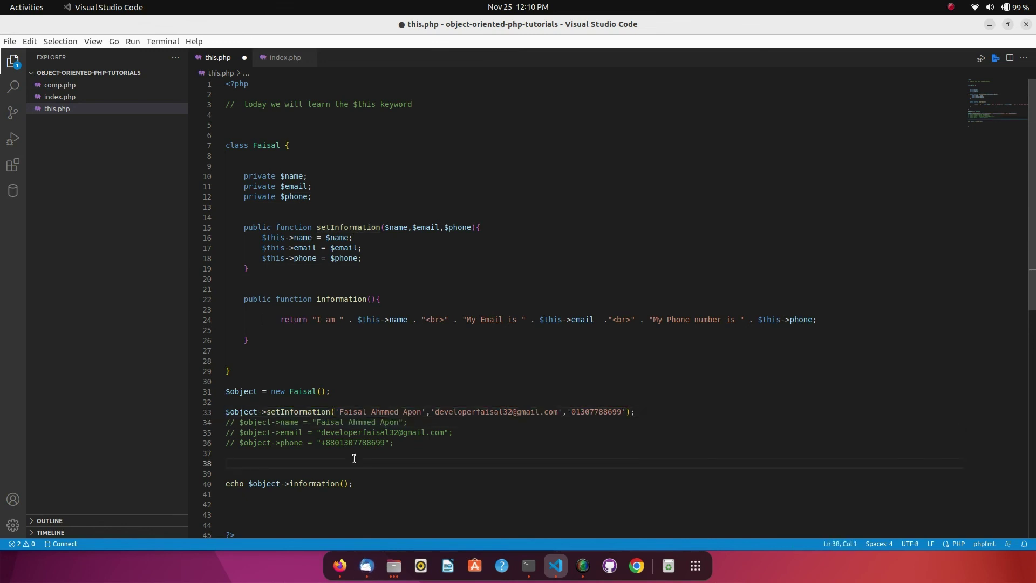
{"action": "key", "text": "ctrl+s"}
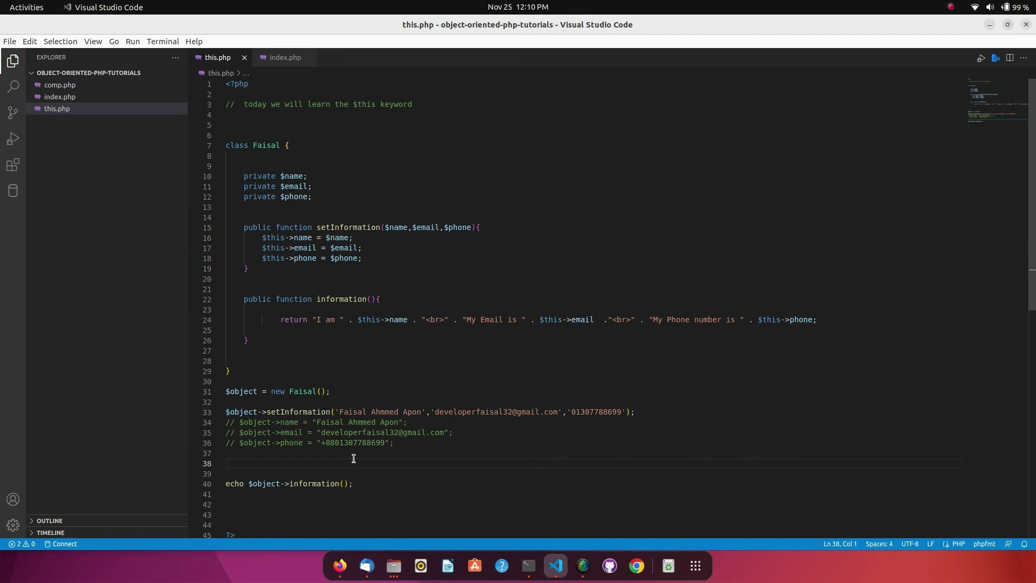
{"action": "left_click", "coordinate": [383, 372]}
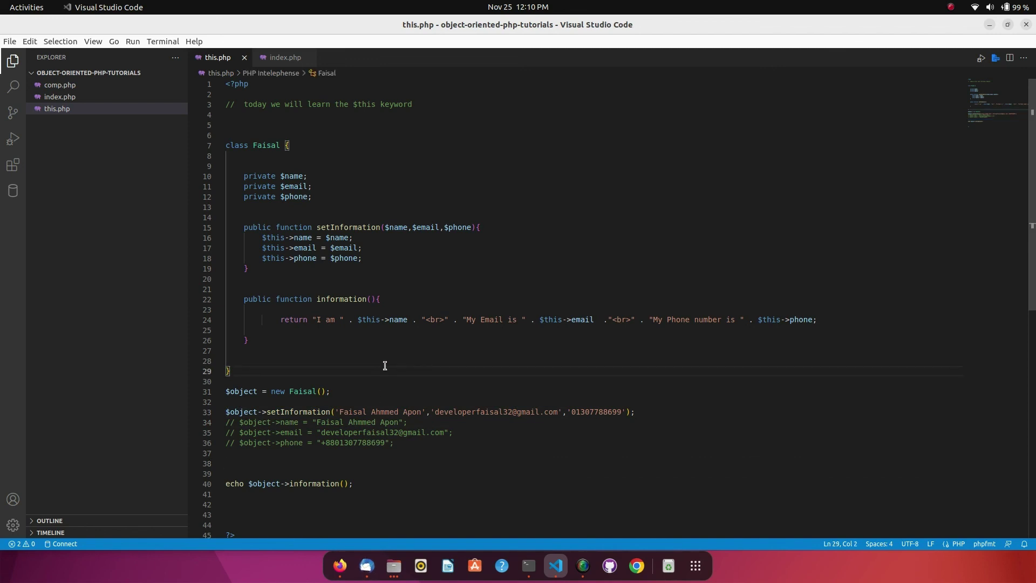